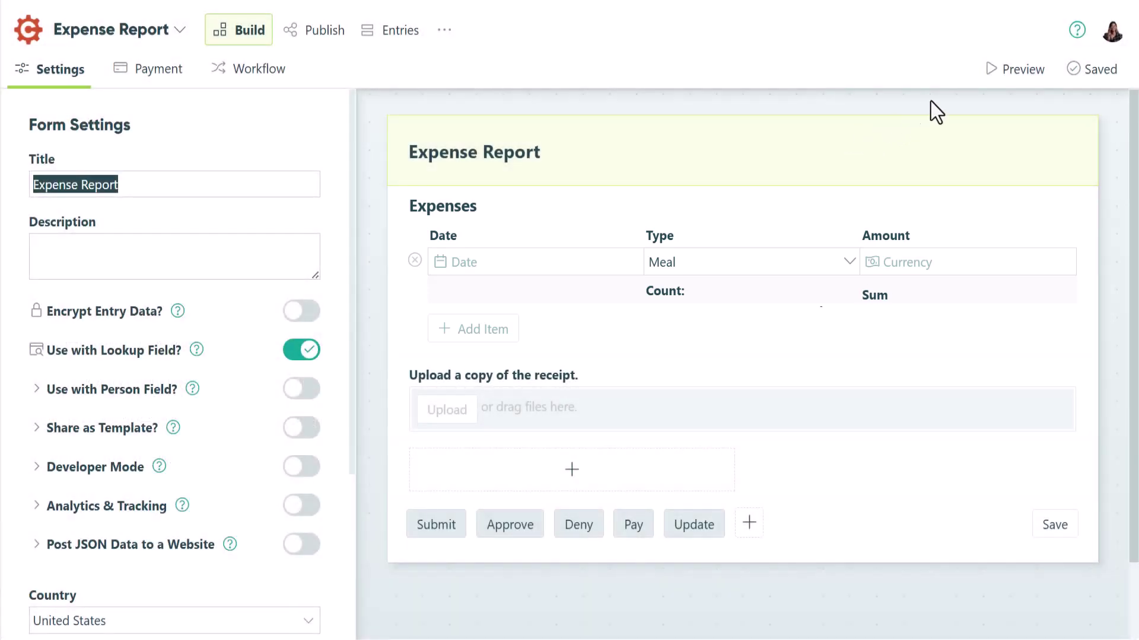
Preview the Expense Report form, add three items to the Expenses table, and close the preview.
left_click(988, 80)
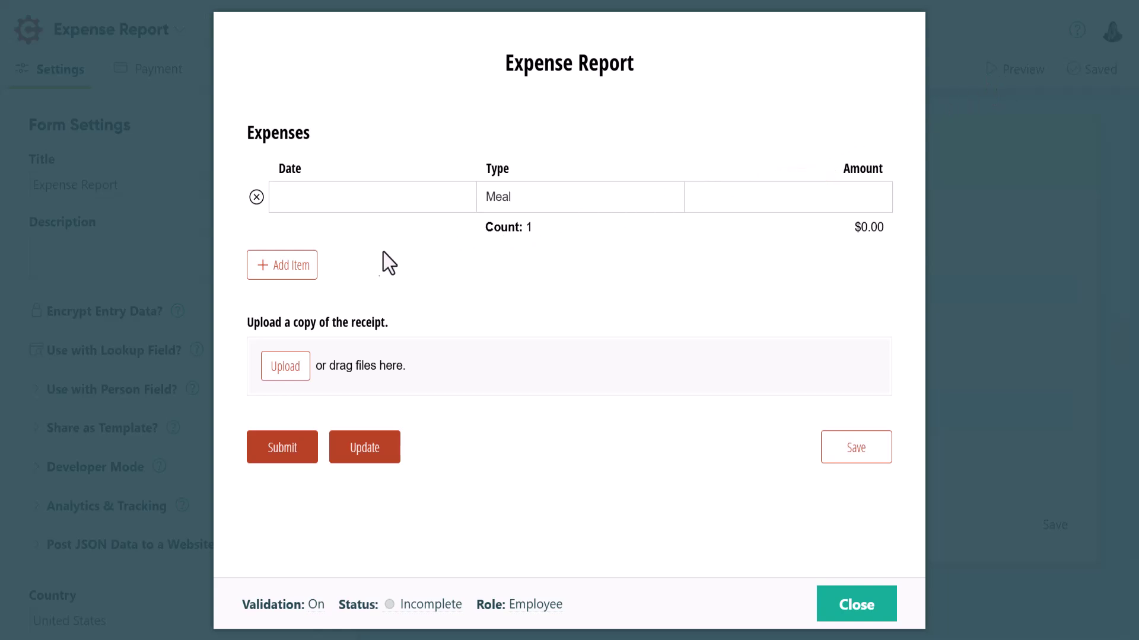
left_click(288, 272)
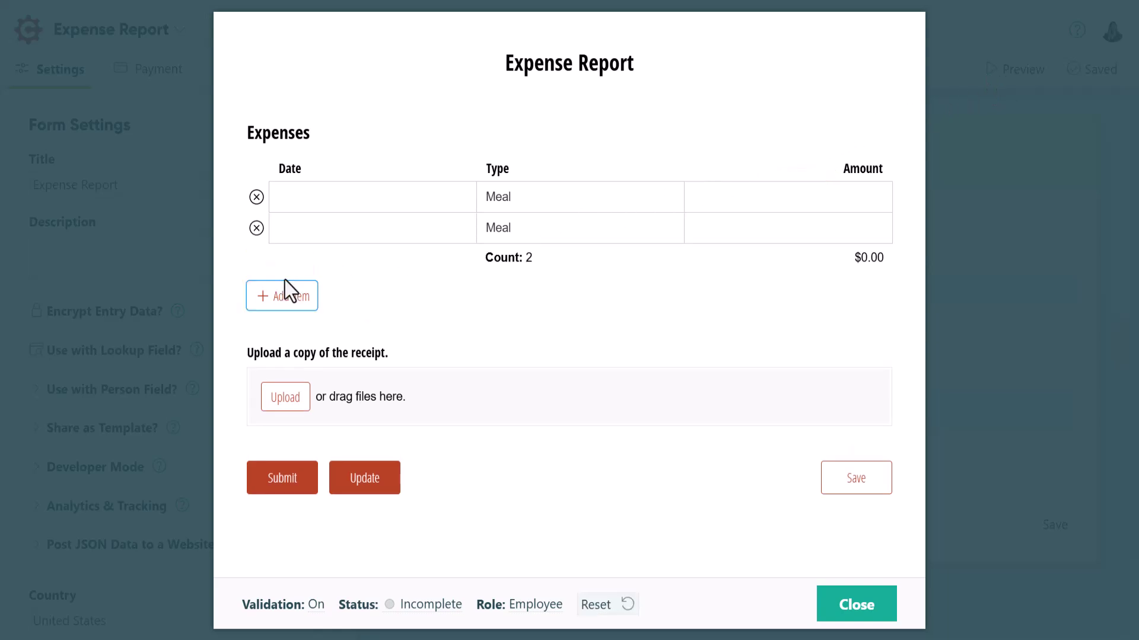
left_click(287, 307)
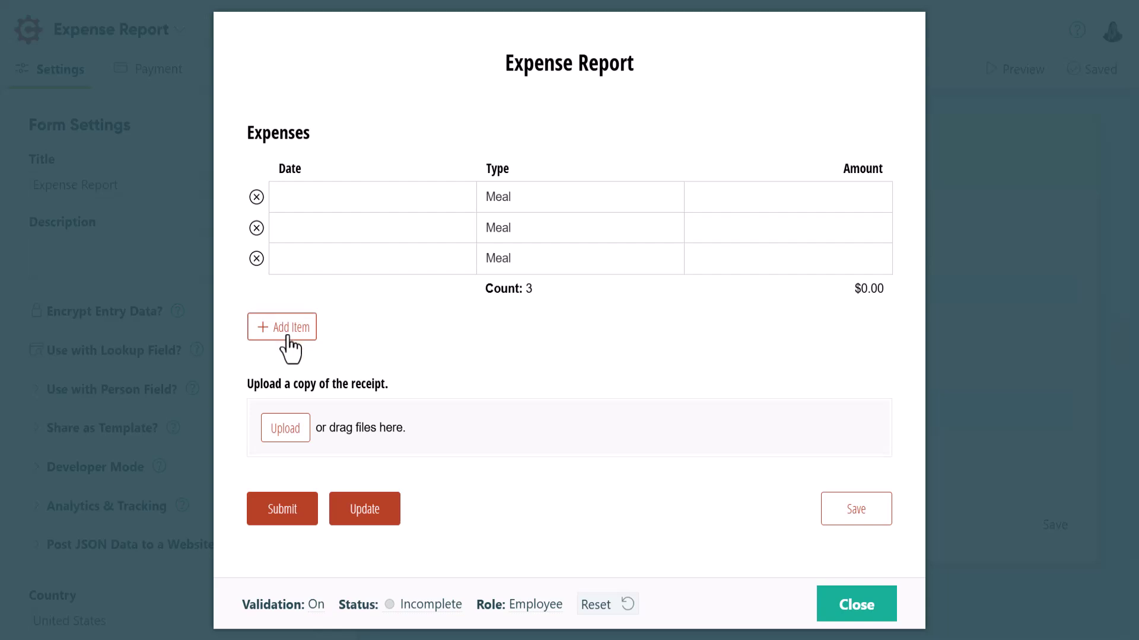
left_click(288, 336)
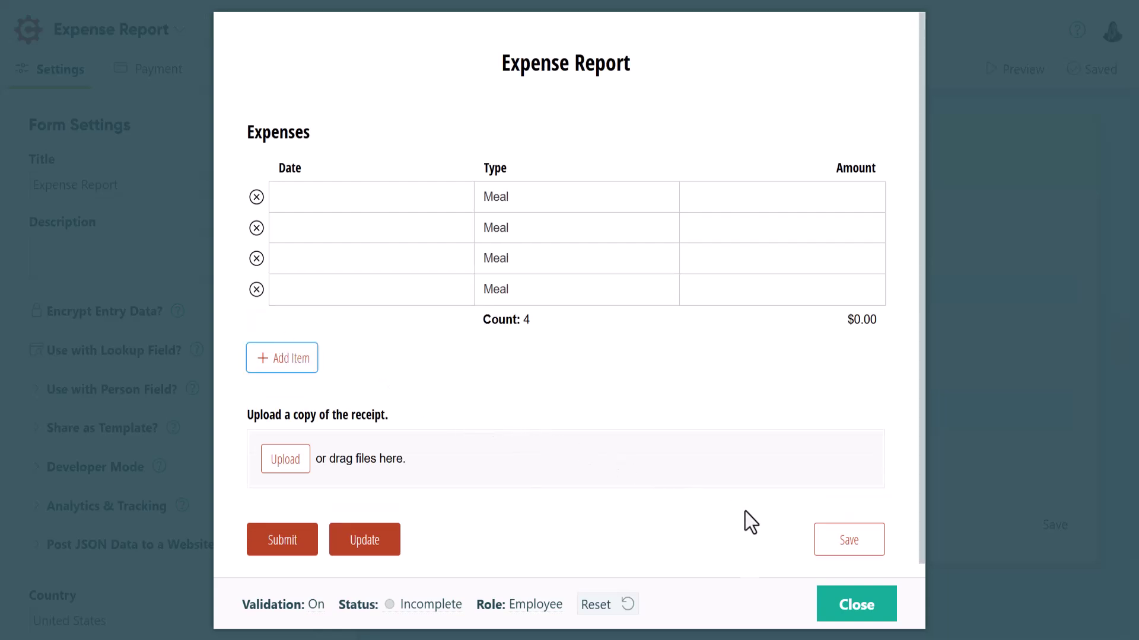
left_click(849, 601)
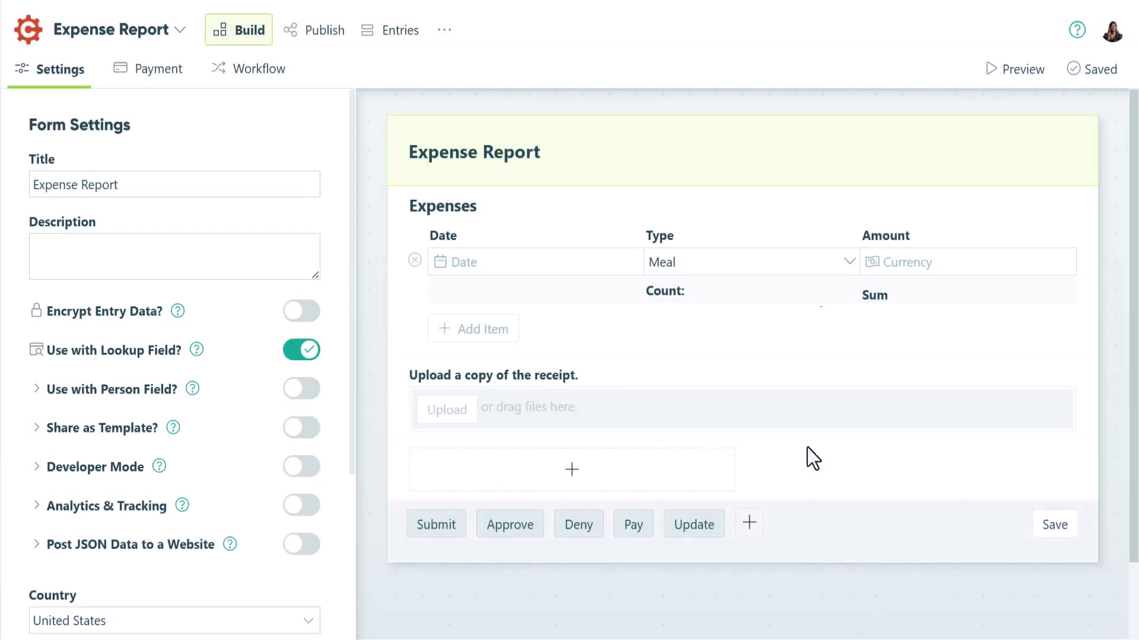
Delete the existing Expenses table field from the form, including its entry data.
left_click(728, 217)
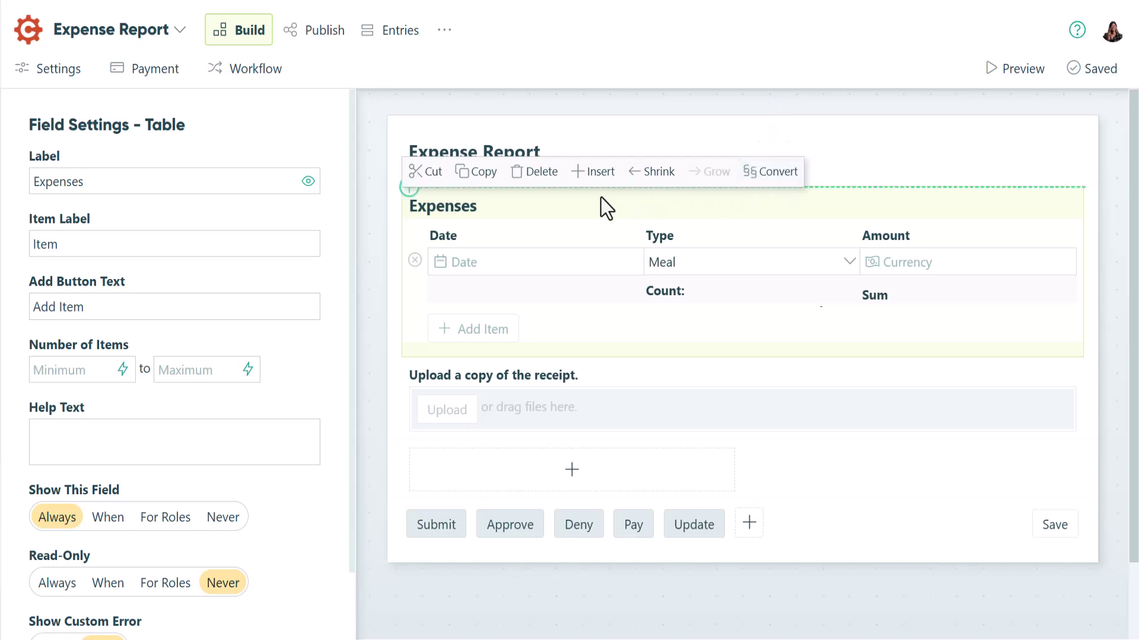
left_click(540, 189)
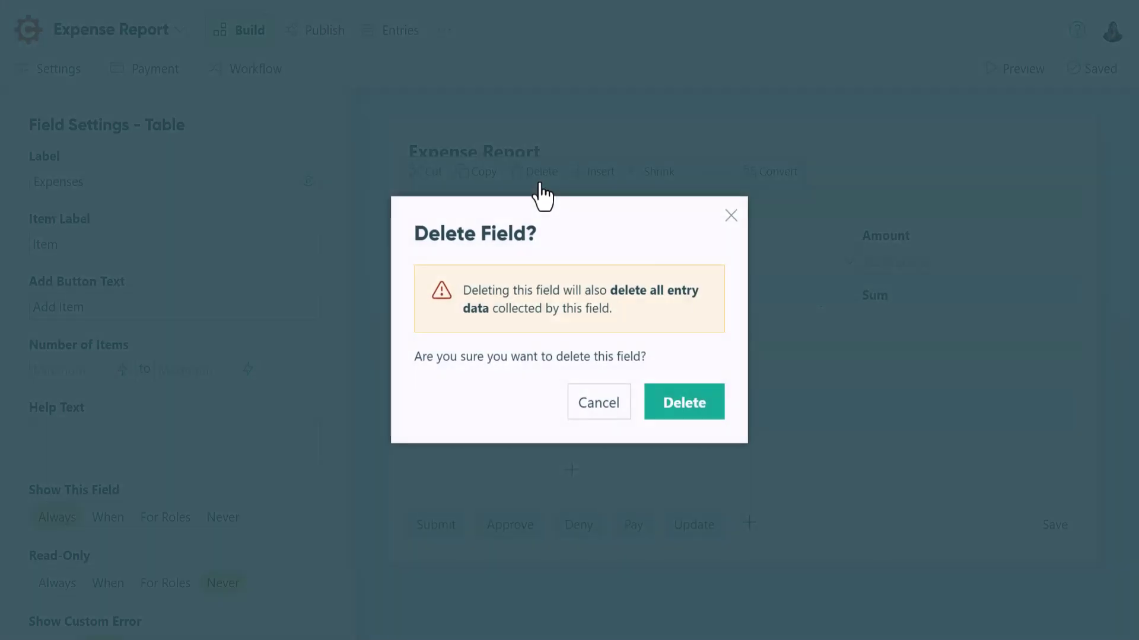
left_click(688, 415)
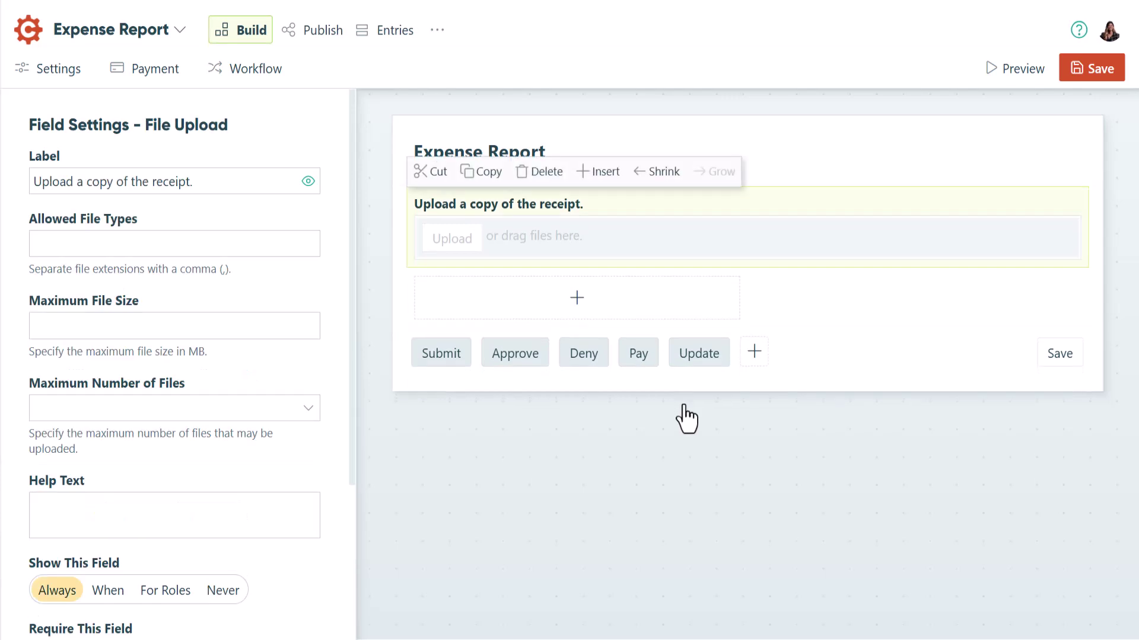
Insert a Table field above the receipt upload field and label it Expenses.
left_click(592, 183)
left_click(536, 203)
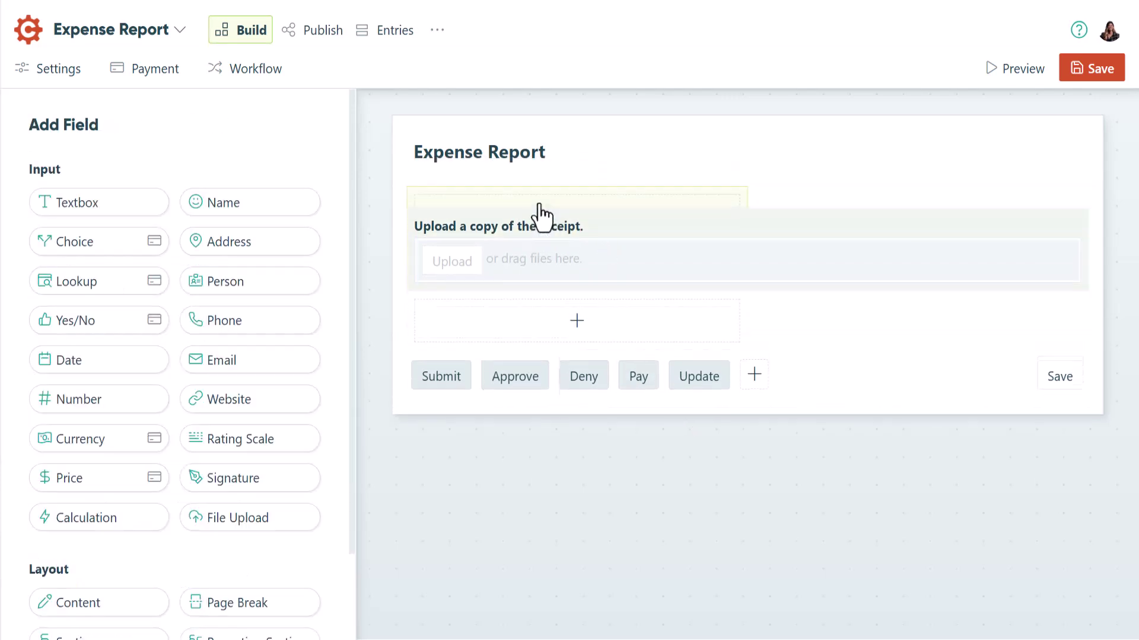
scroll(273, 327, "down", 2)
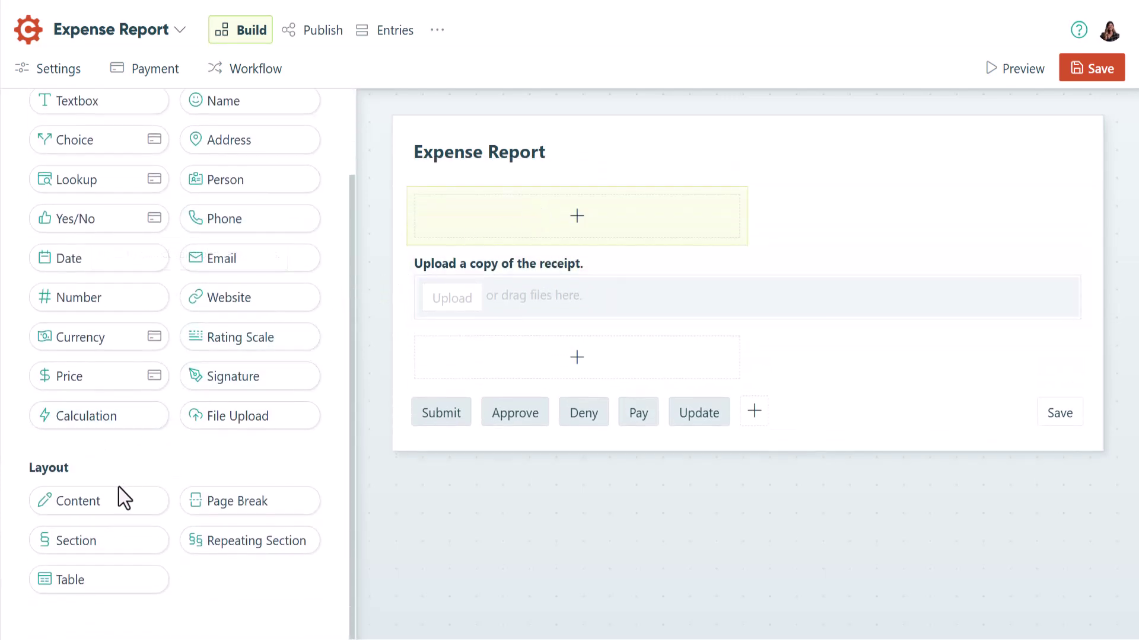
left_click(84, 583)
type("E")
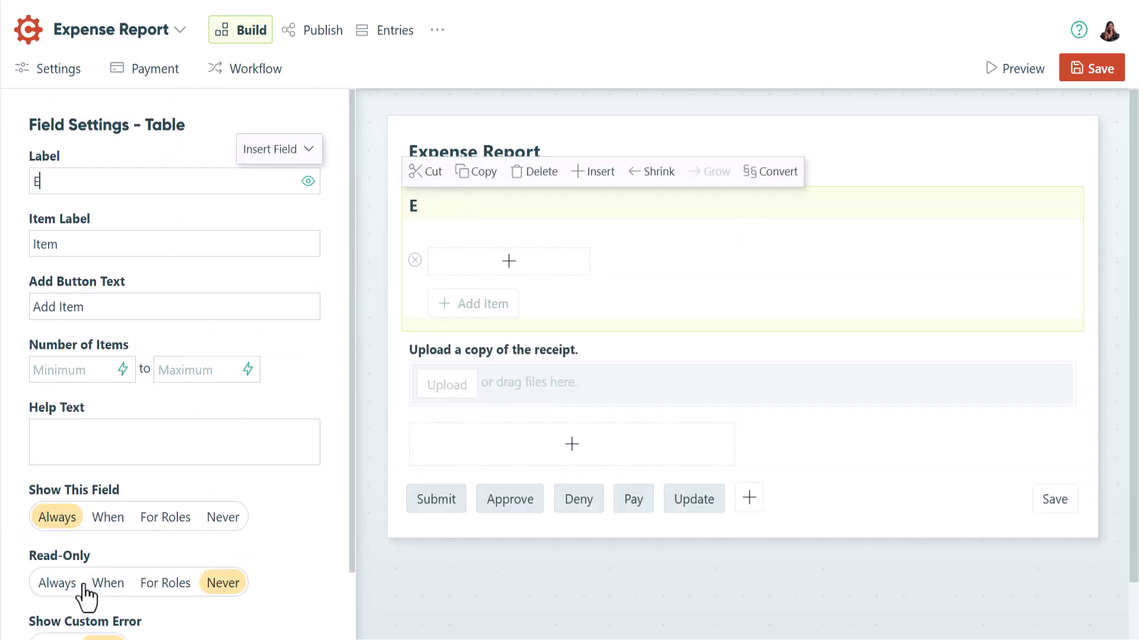
type("xpenses")
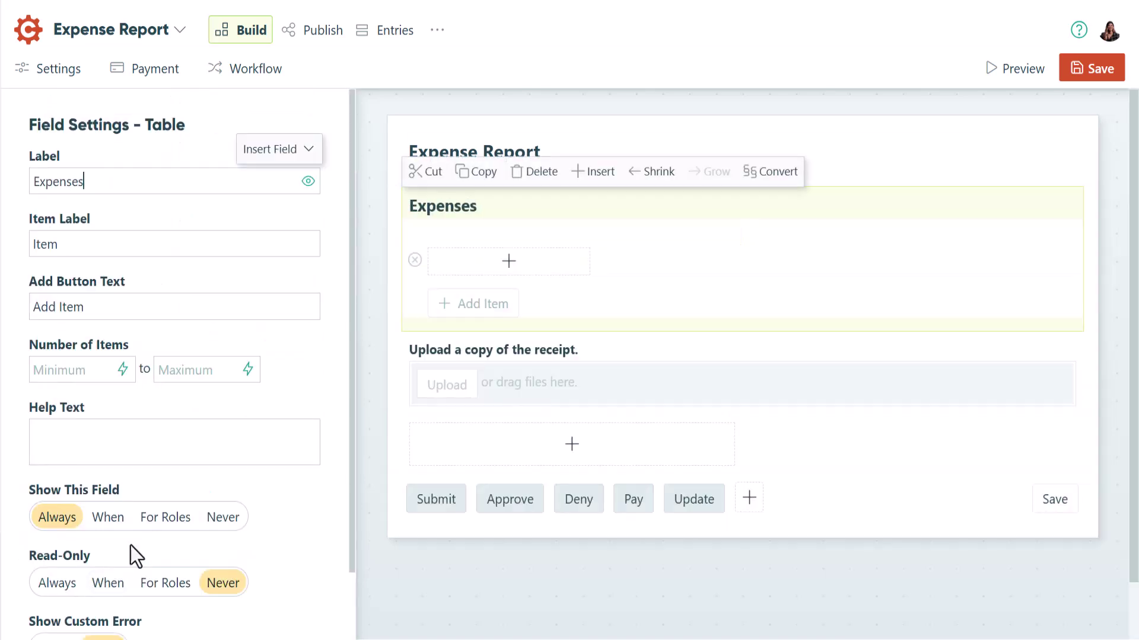
Add a Date column labelled Date as the first column of the Expenses table.
left_click(465, 265)
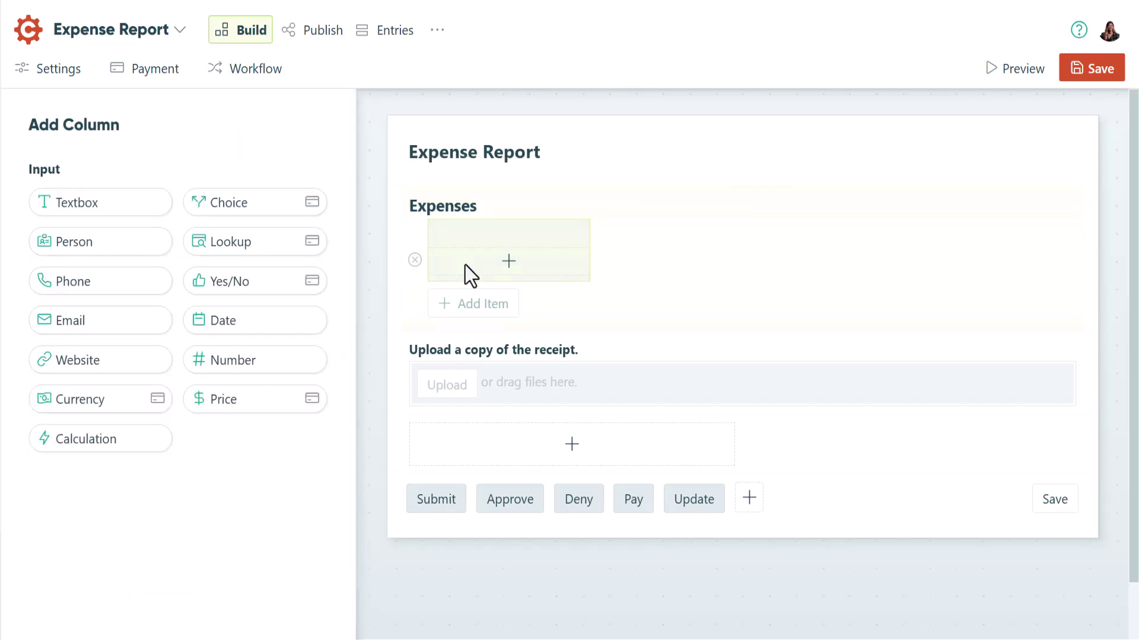
left_click(304, 315)
type("Date")
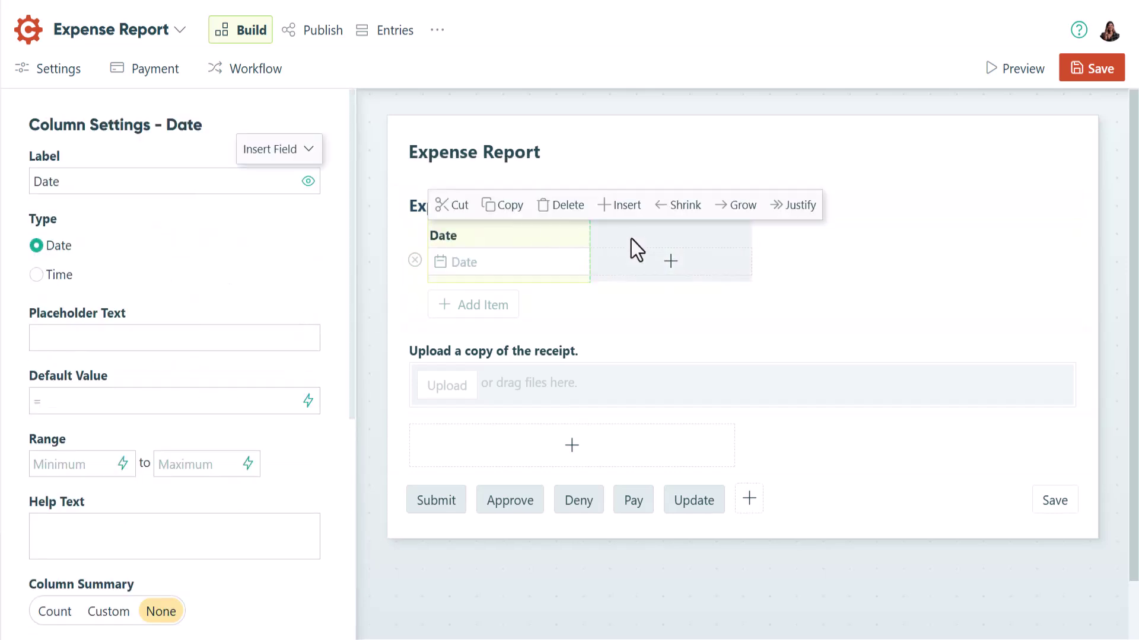
Add a Choice column labelled Type after the Date column in the Expenses table.
left_click(658, 261)
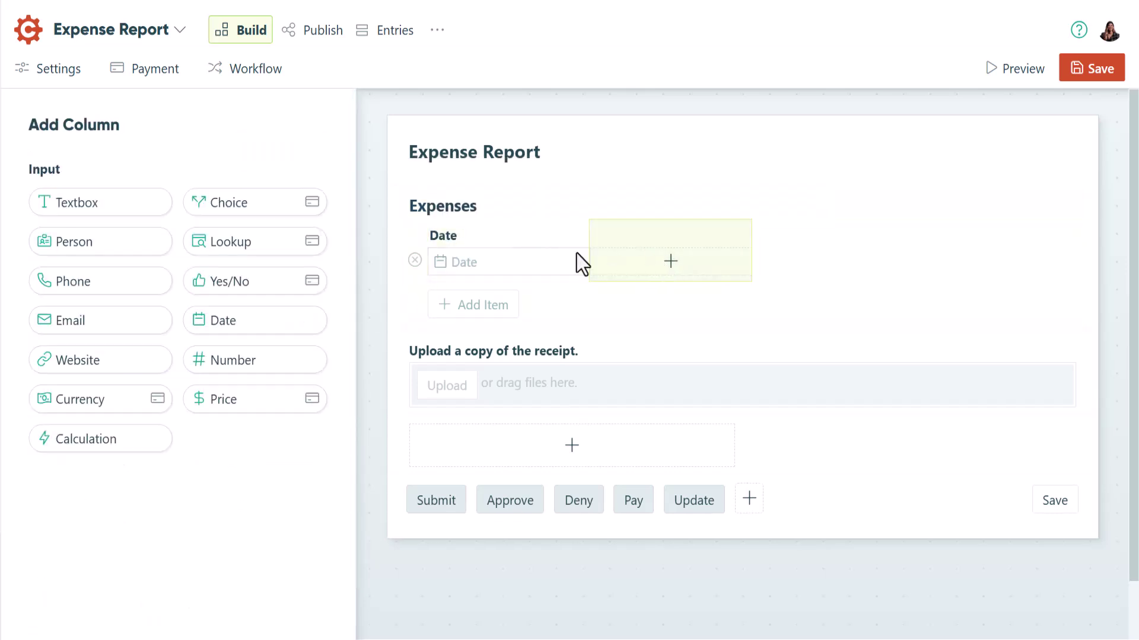
left_click(306, 202)
type("Type")
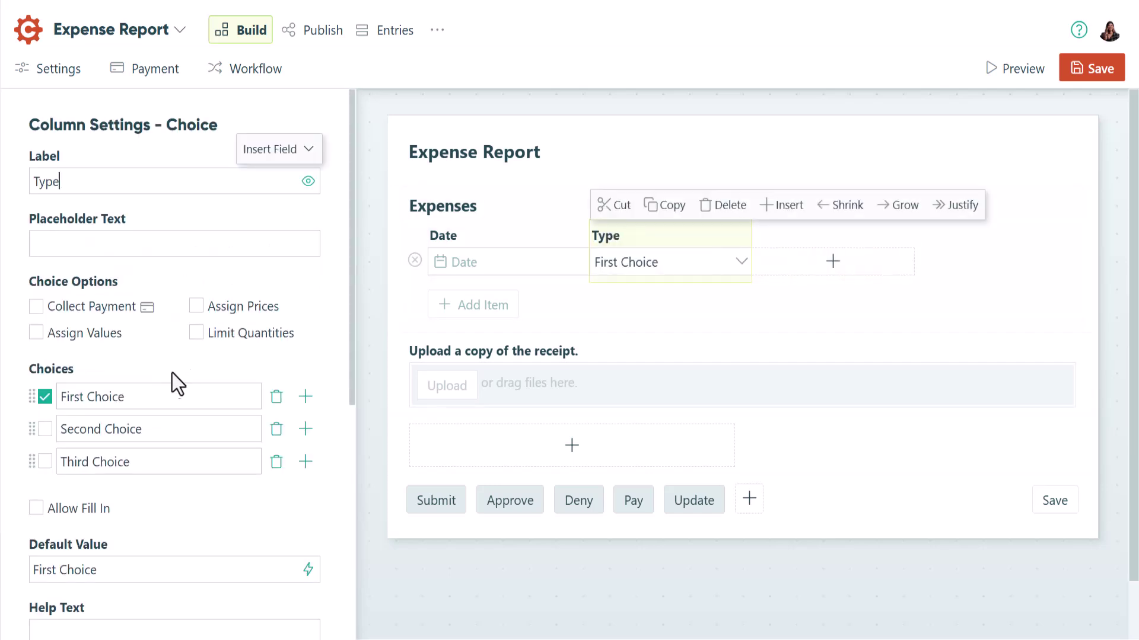
Replace the Type column's default choices with Meal, Lodging, Transportation, Subscriptions, Software, Office supplies and Training/Education, deleting Second Choice and Third Choice.
left_click_drag(126, 396, 56, 396)
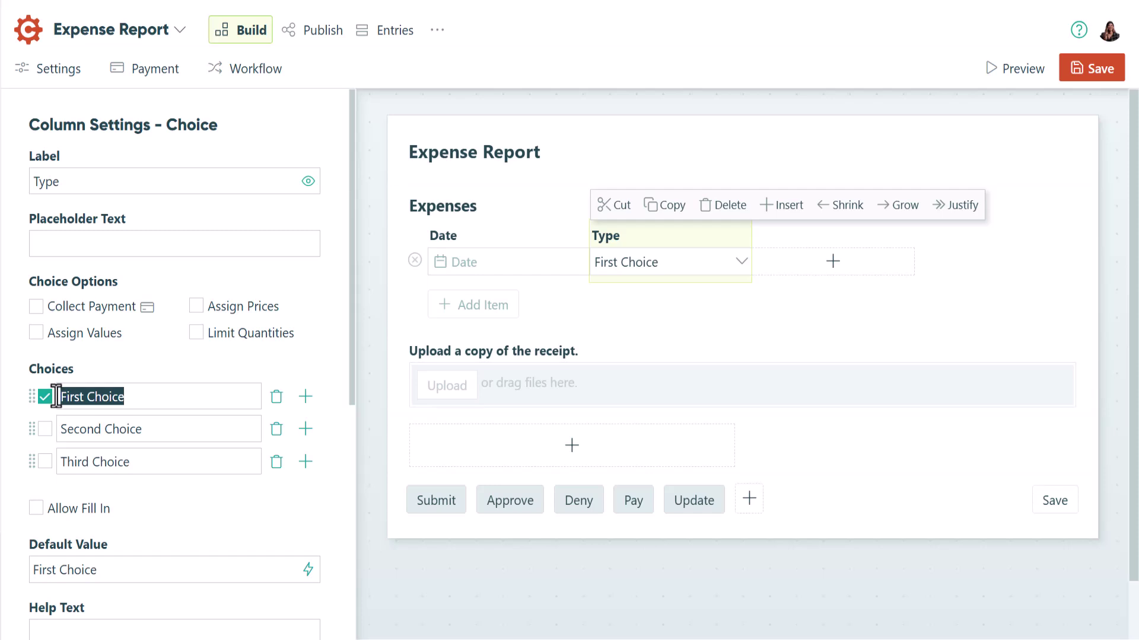
type("Meal Lodging Transportation Subscriptions Software Office supplies Training/Education")
scroll(56, 396, "down", 3)
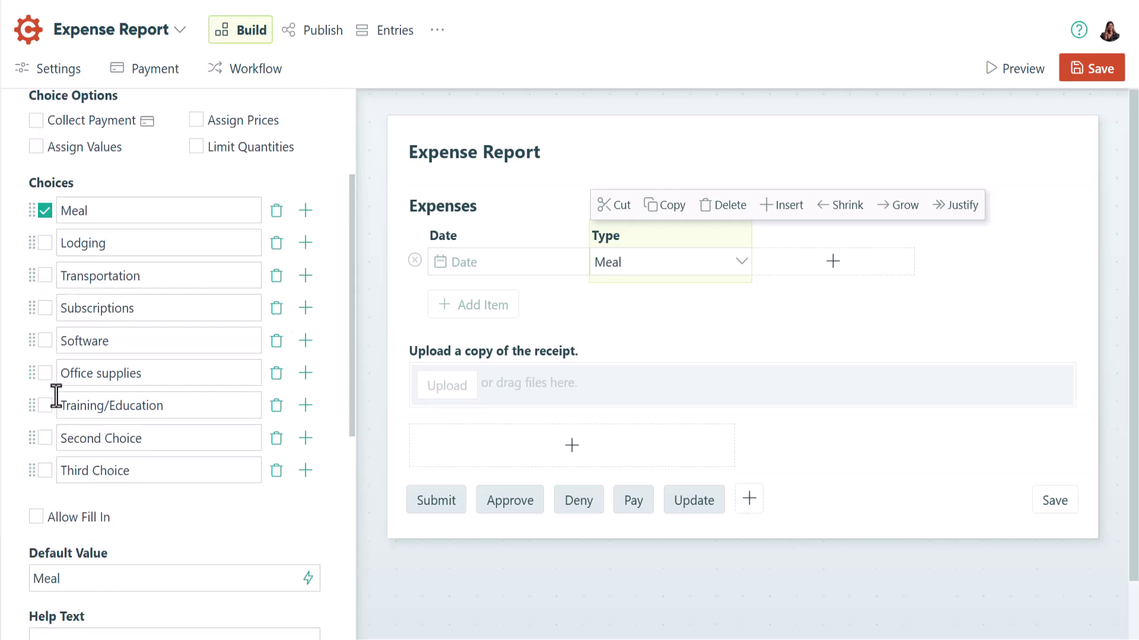
left_click(276, 439)
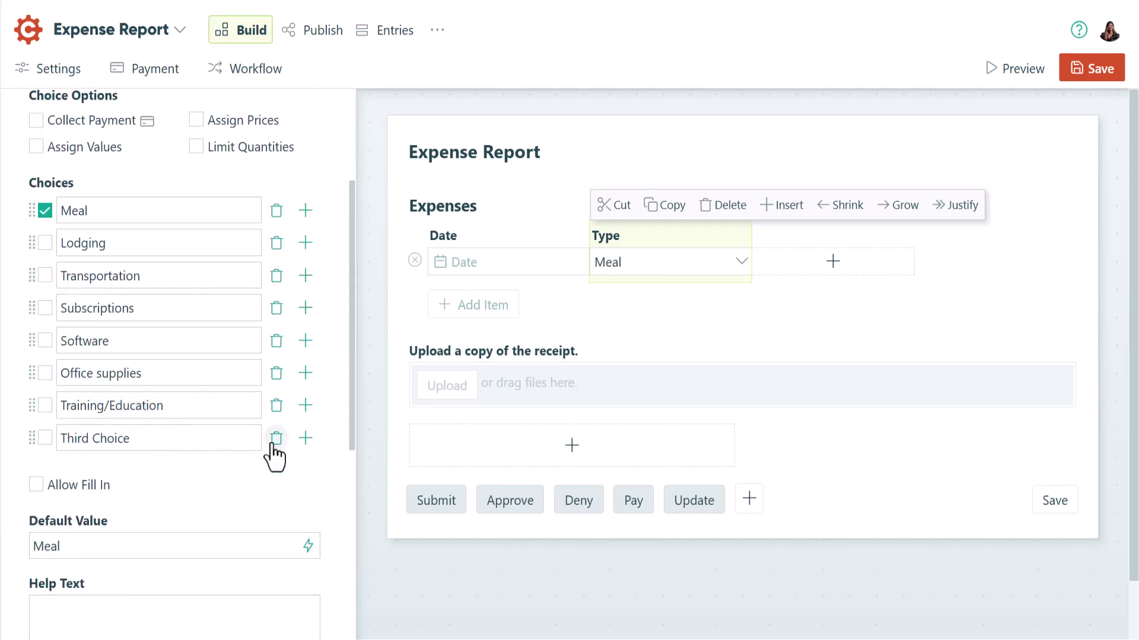
left_click(275, 442)
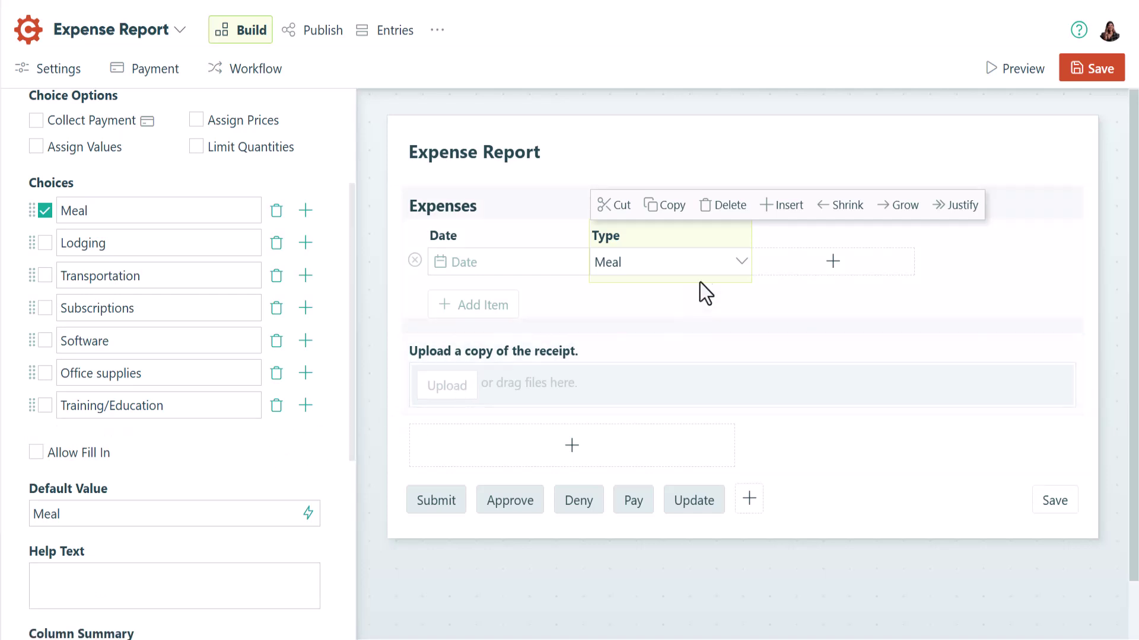
Add a Currency column labelled Amount after the Type column in the Expenses table.
left_click(781, 254)
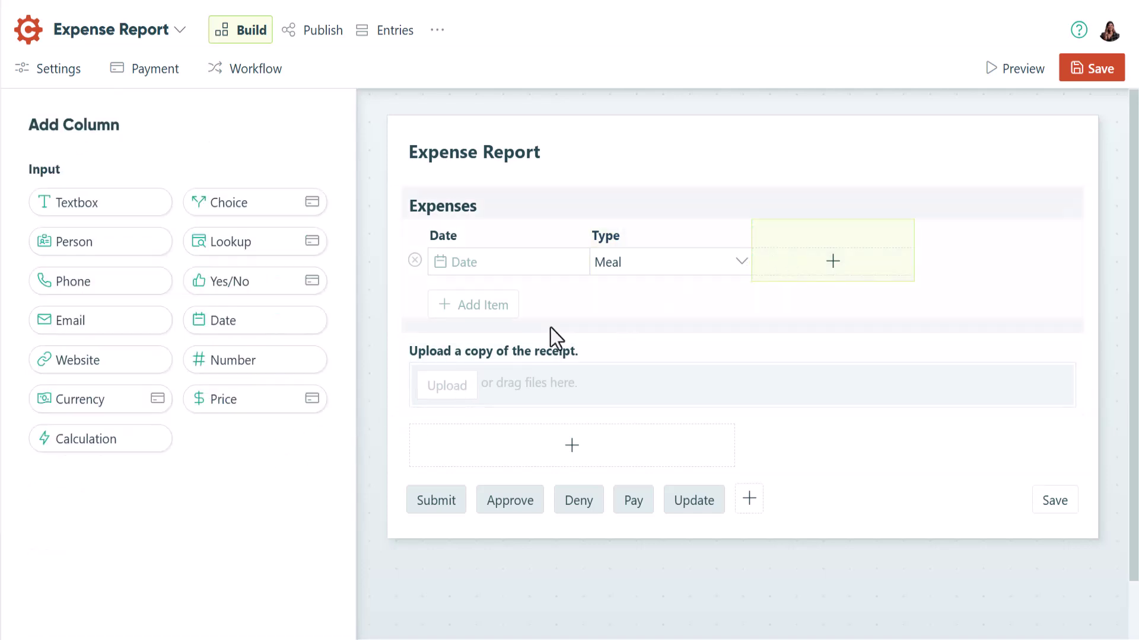
left_click(126, 408)
type("Amount")
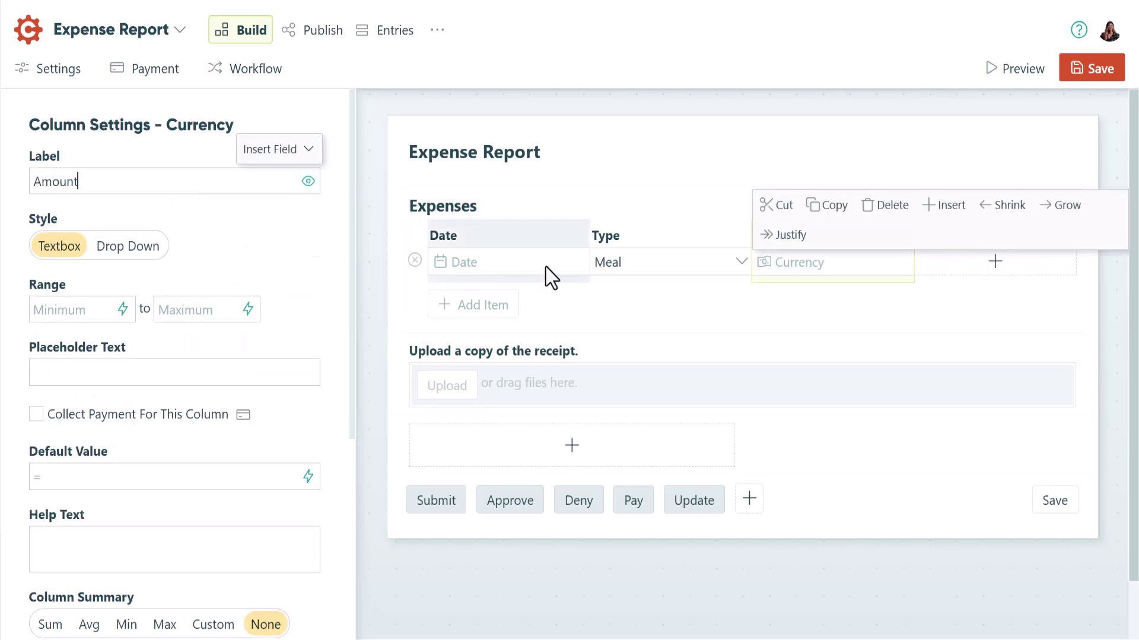
Narrow the Date column and justify the Expenses table's columns to equal widths across the full table.
left_click_drag(589, 261, 562, 261)
left_click(605, 258)
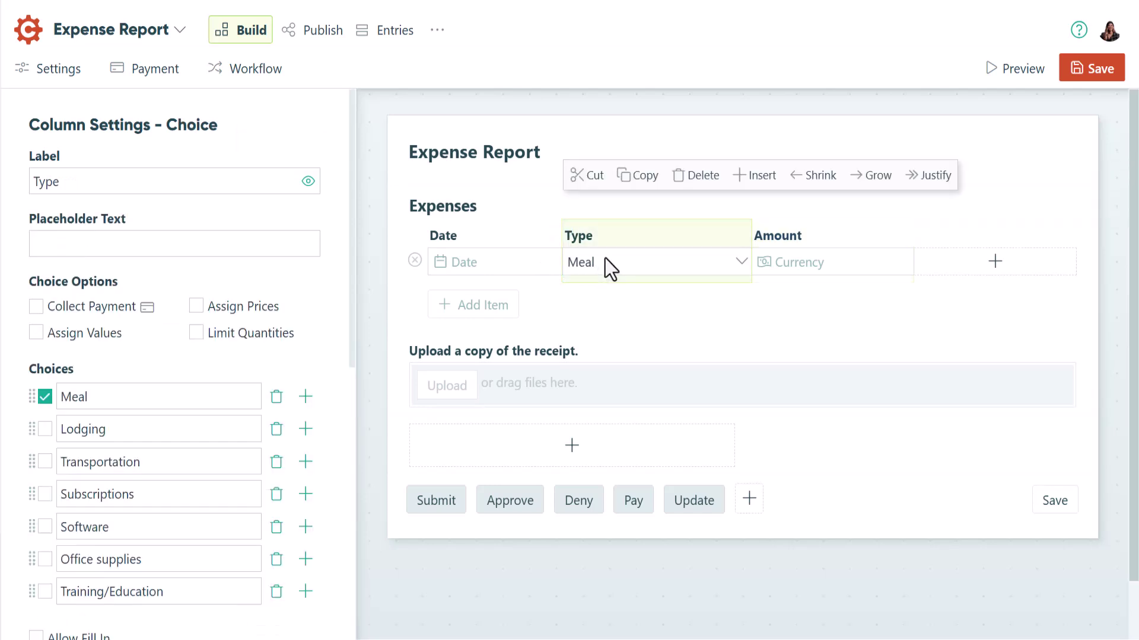
left_click(928, 176)
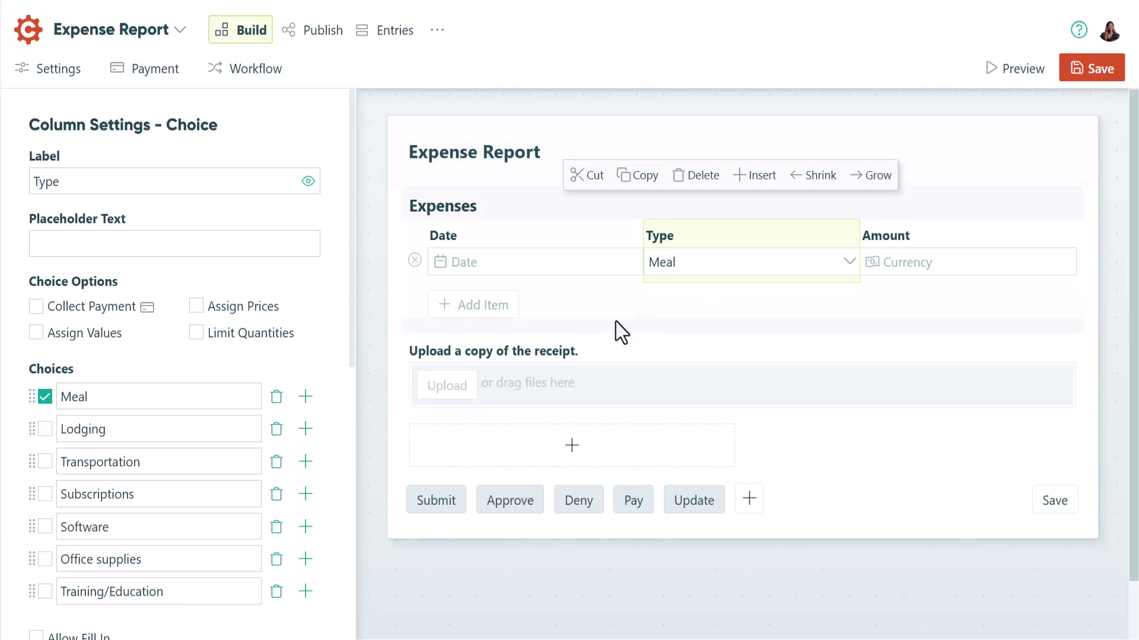
Set the Type column's summary to Count with the summary label Count.
scroll(281, 392, "down", 5)
scroll(282, 386, "down", 4)
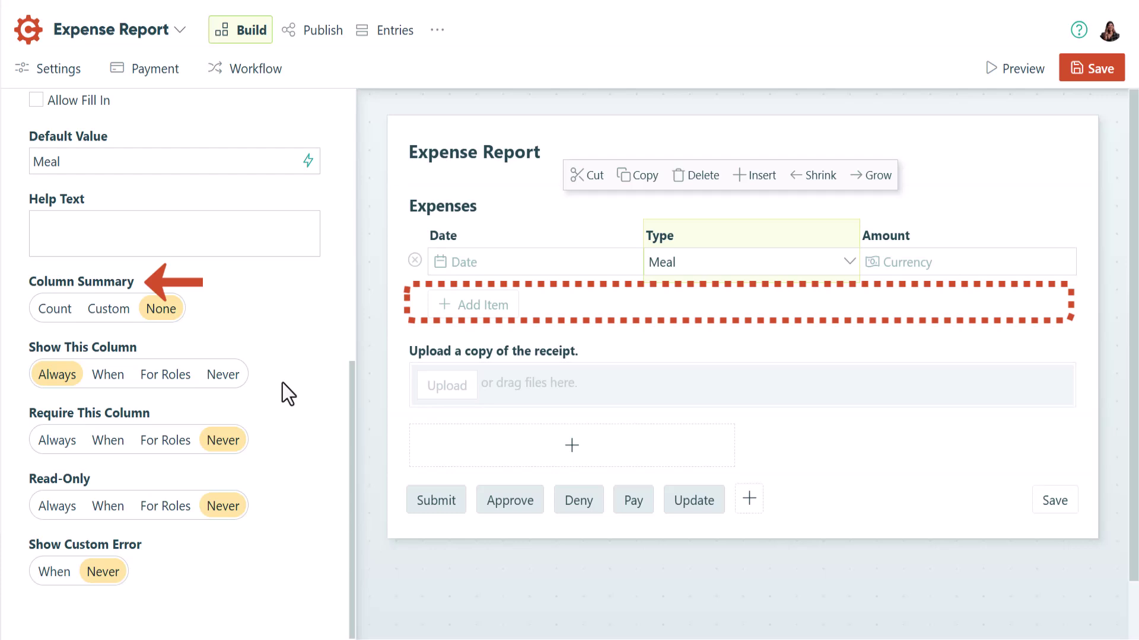
left_click(54, 317)
left_click(44, 365)
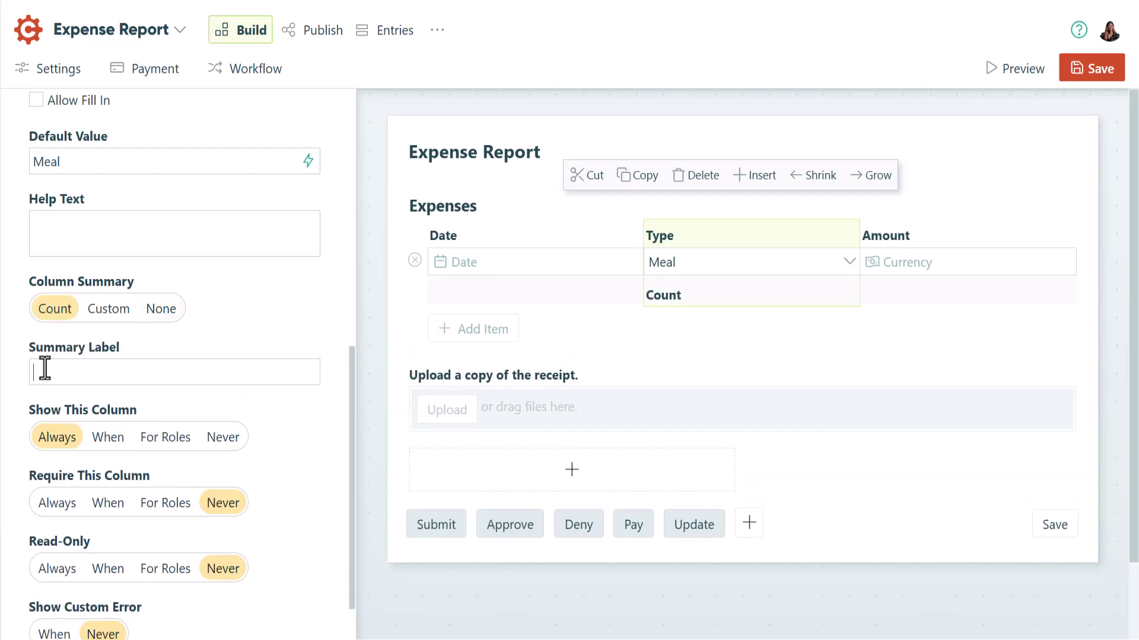
type("Count")
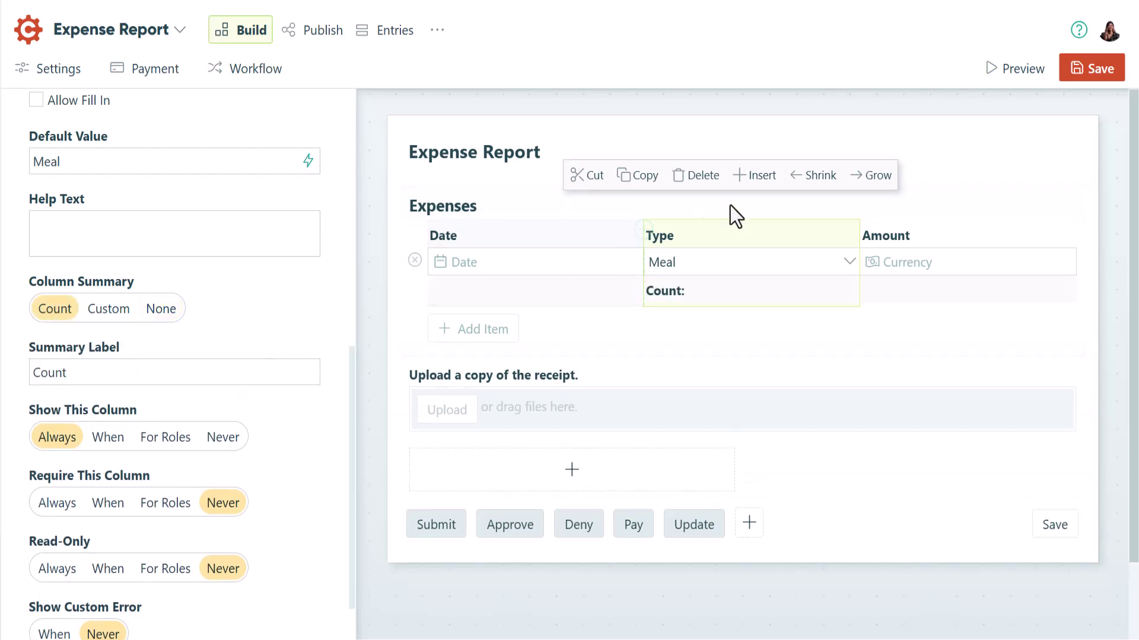
Check the Type column's count summary in the form preview by adding three items to the Expenses table.
left_click(1008, 69)
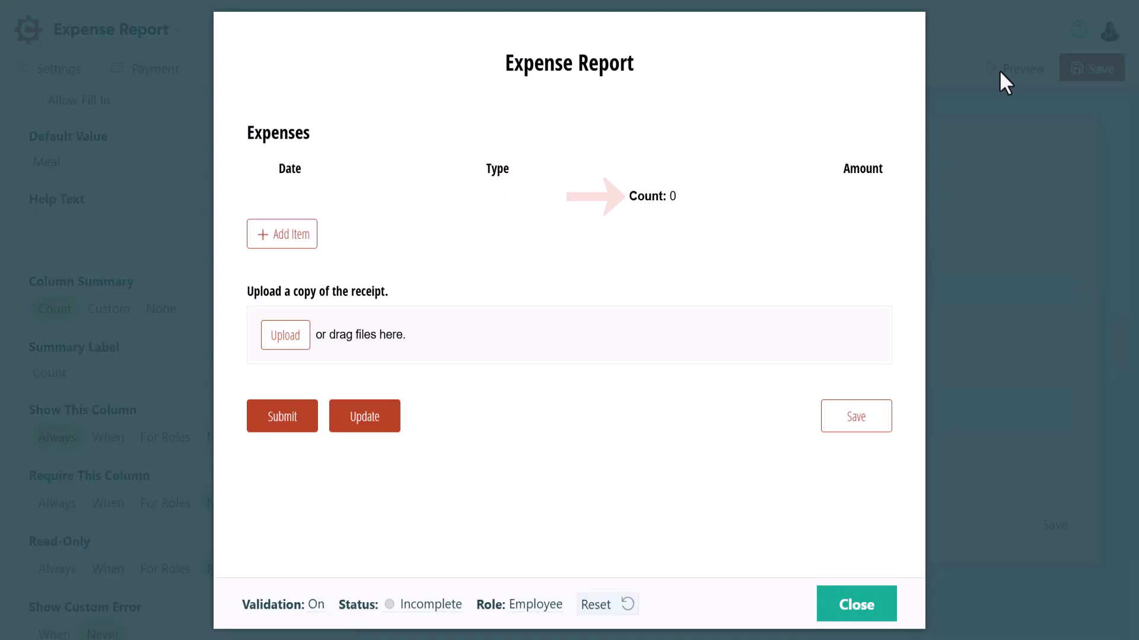
left_click(296, 242)
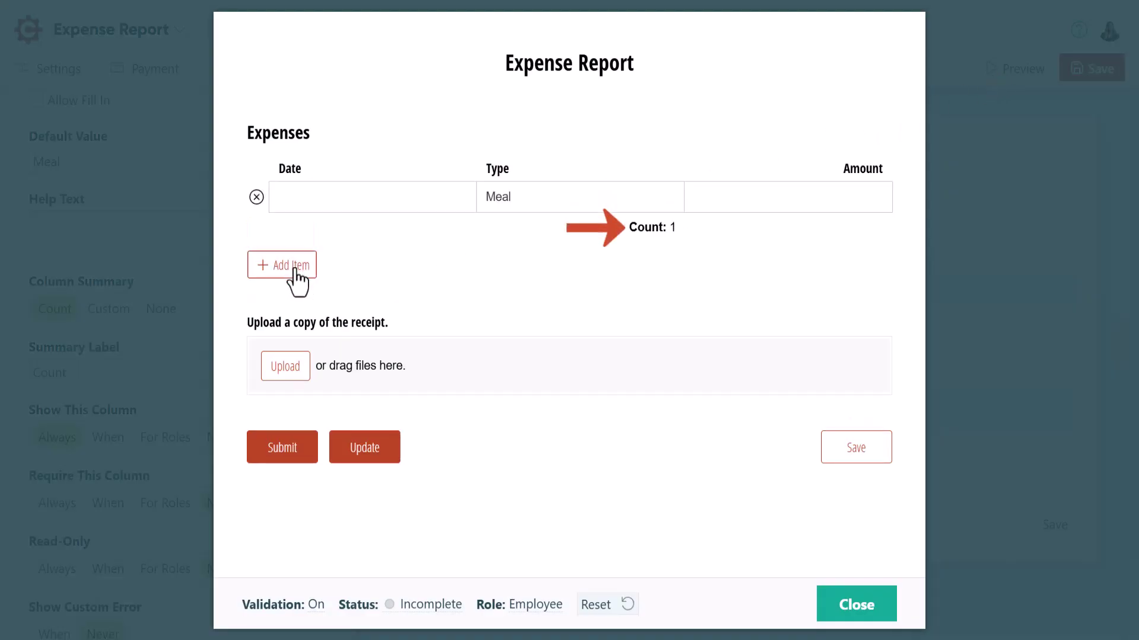
left_click(298, 273)
left_click(298, 304)
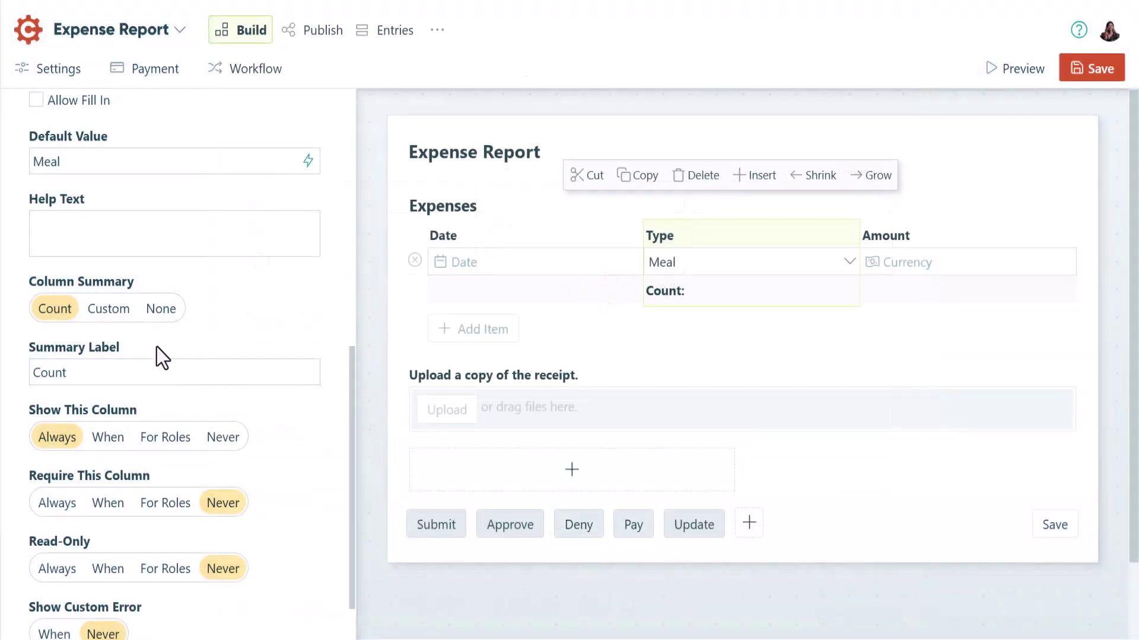
Change the Type column's summary to a custom calculation, =Expenses.Count(Type="Meal").
left_click(110, 310)
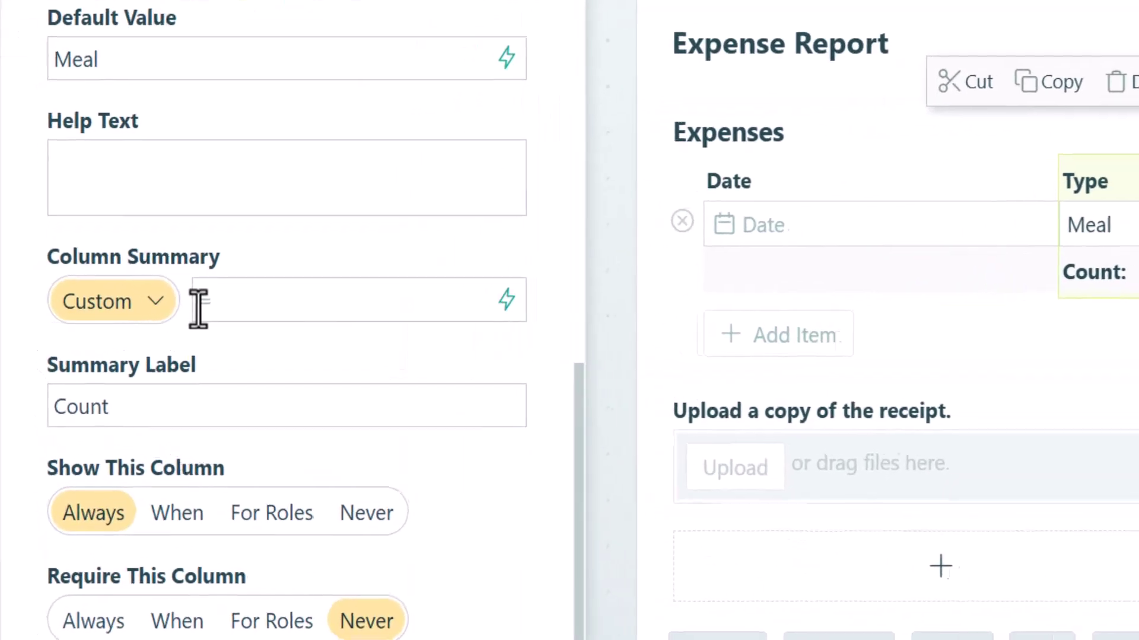
type("=Expe")
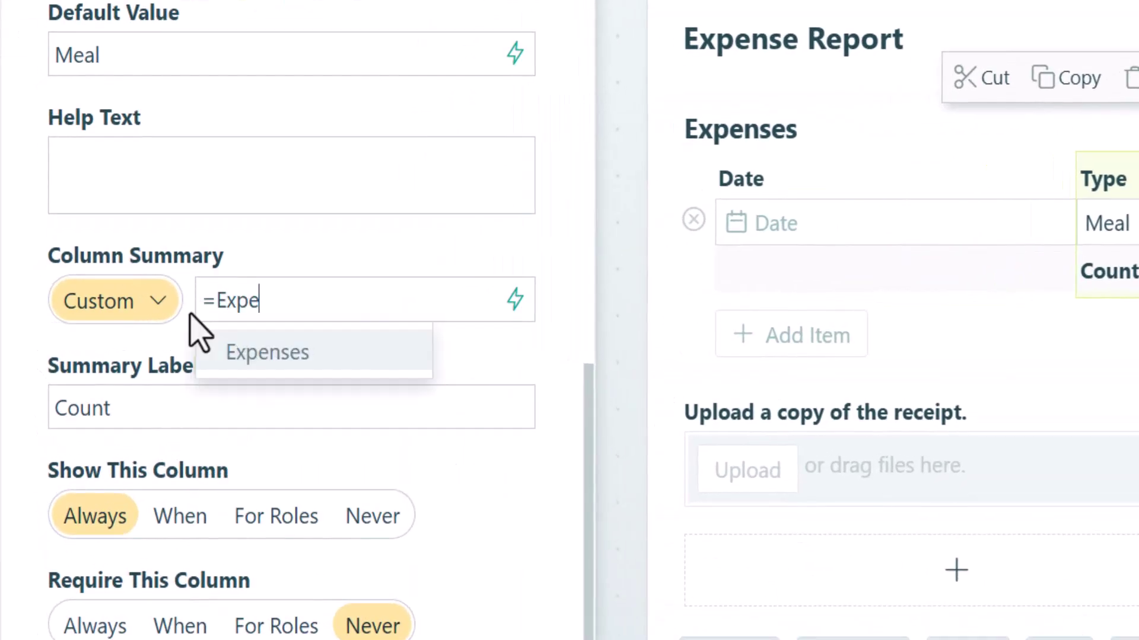
type("nses.C")
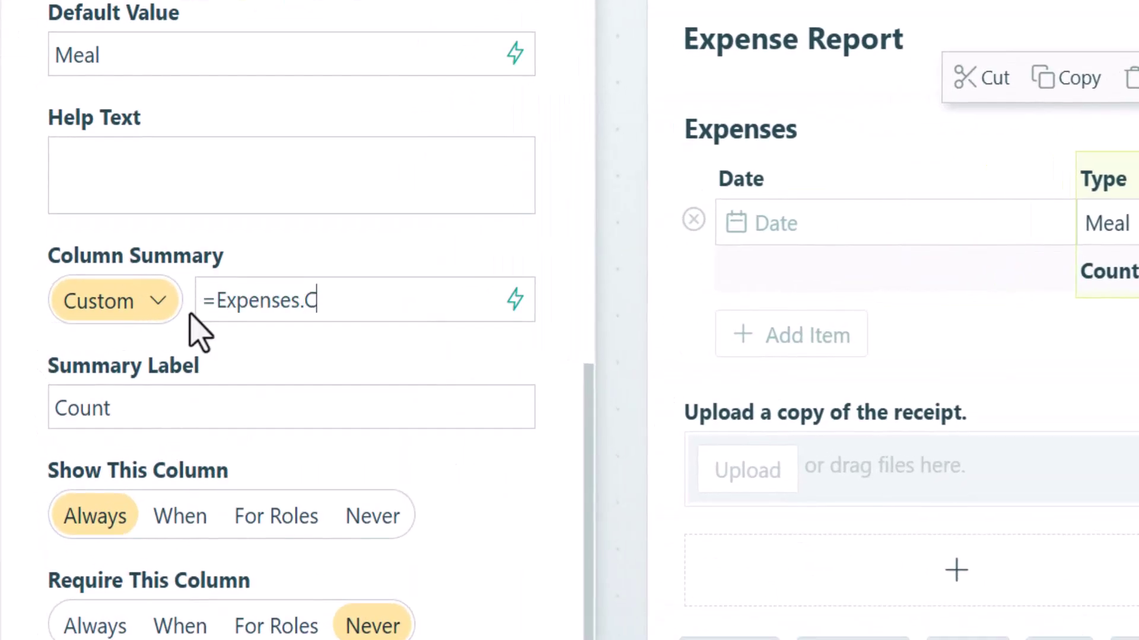
type("ount(Type=\"")
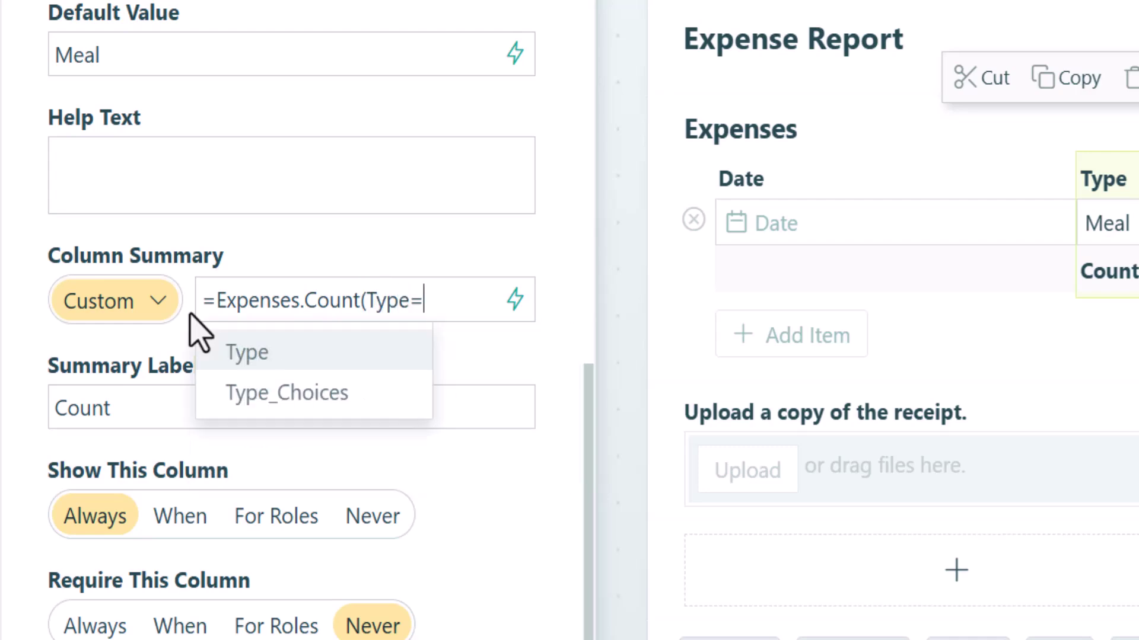
type("Meal\")")
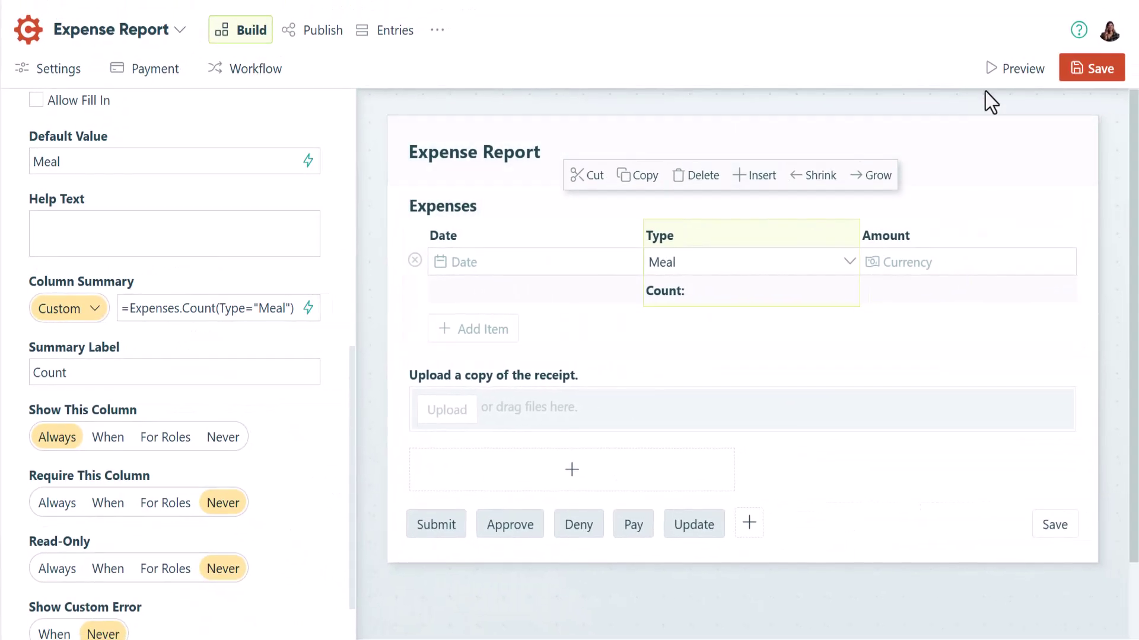
Check the custom meal count in the form preview by changing the first item's type to Lodging and the third's to another non-meal type.
left_click(1020, 71)
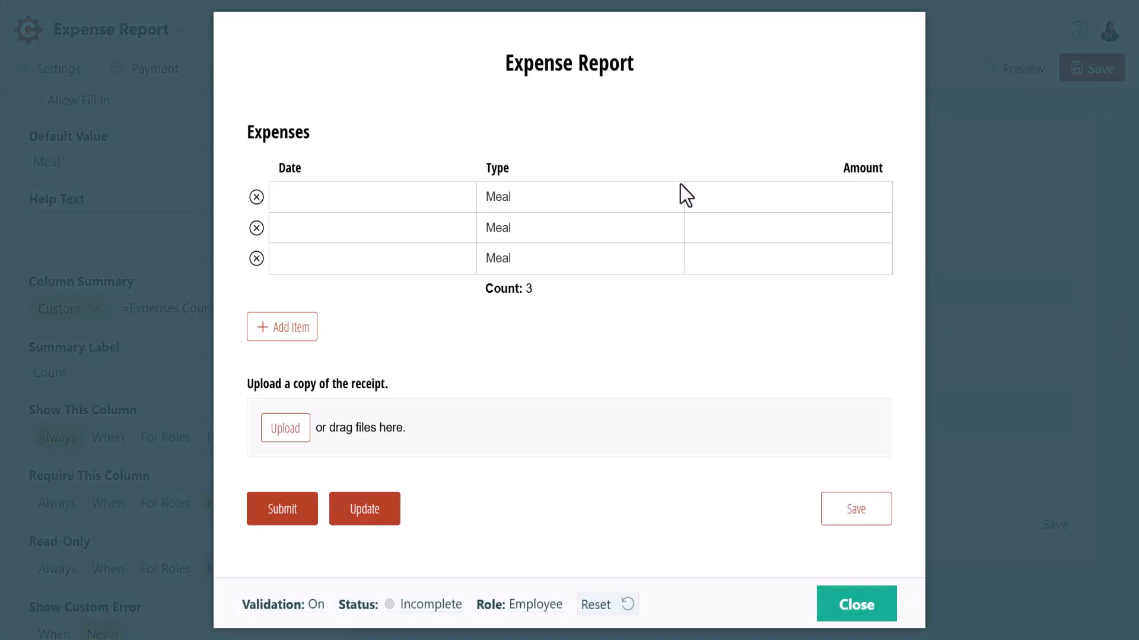
left_click(646, 198)
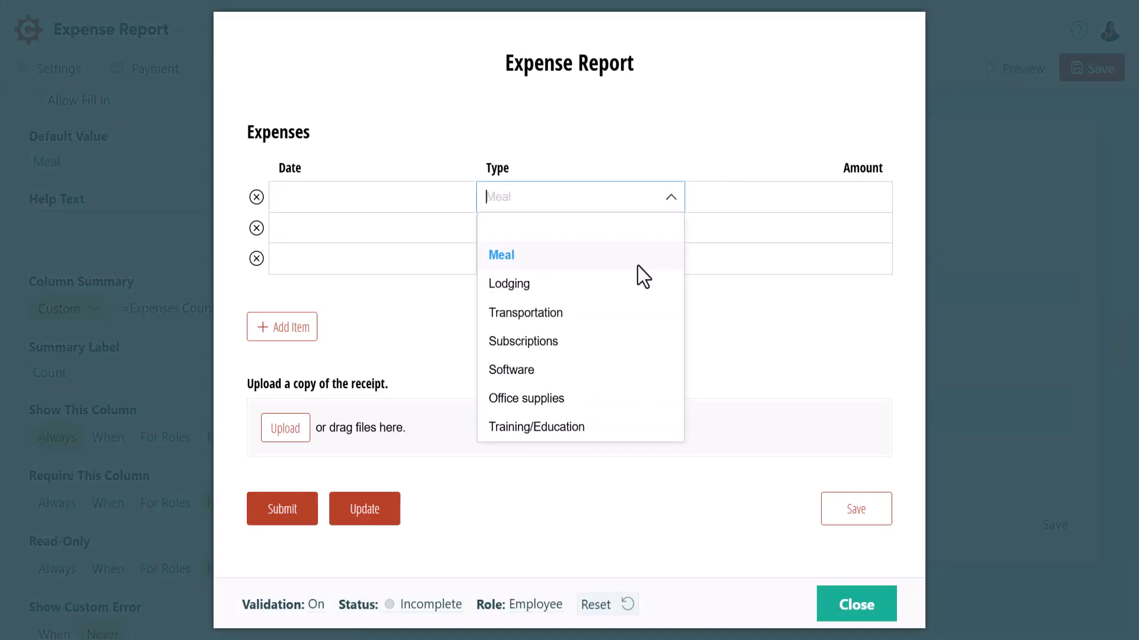
left_click(637, 284)
left_click(607, 262)
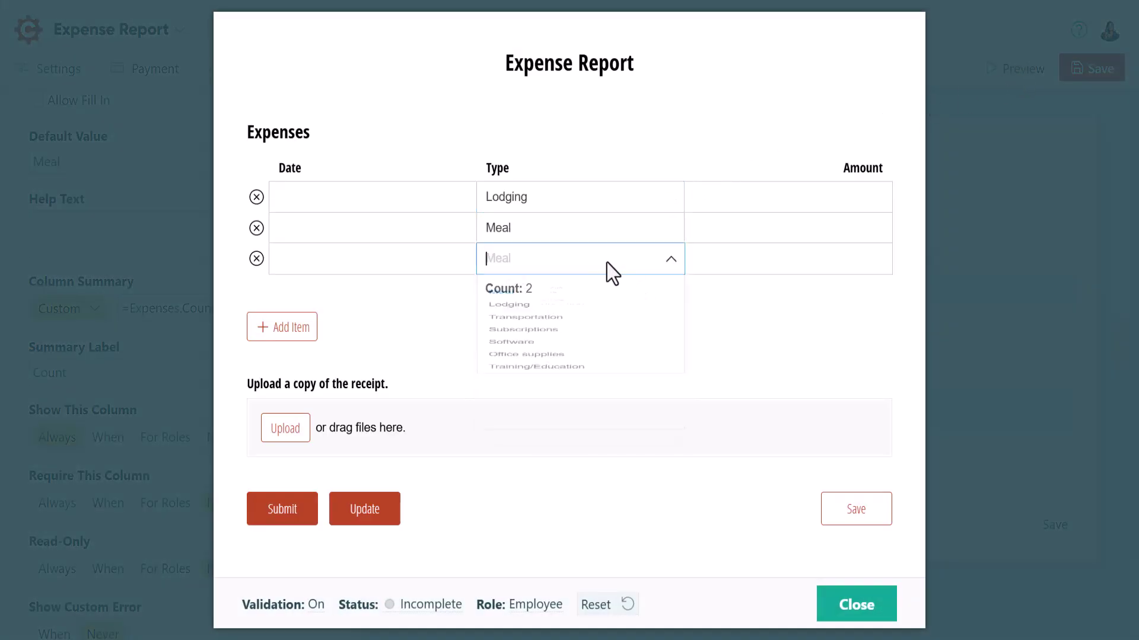
left_click(621, 374)
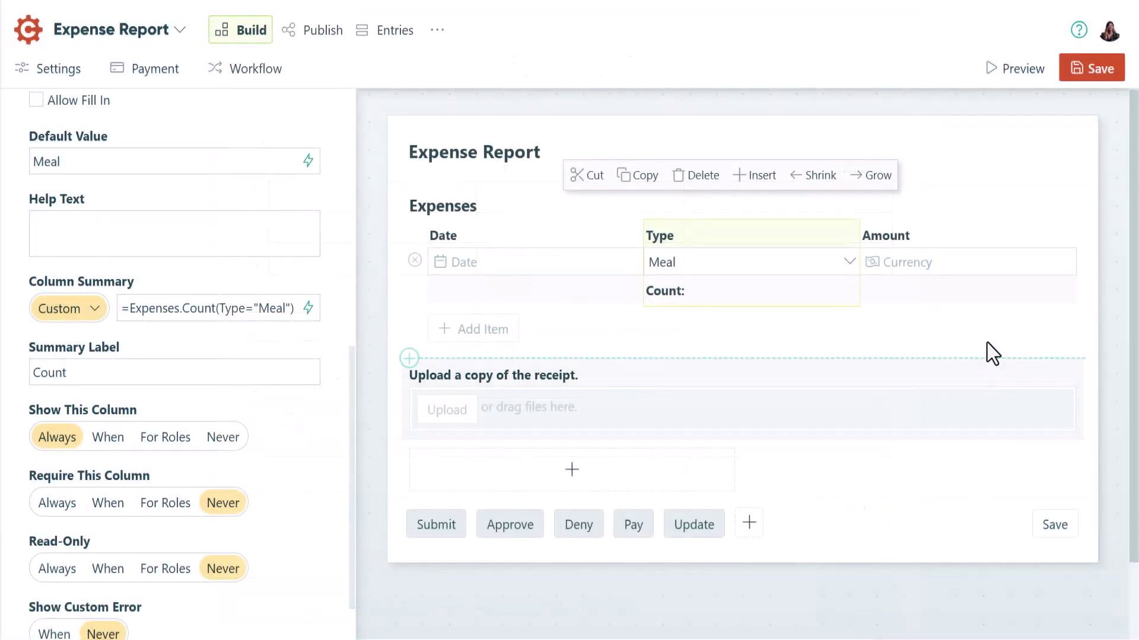
Set the Amount column's summary in the Expenses table to Sum.
left_click(975, 272)
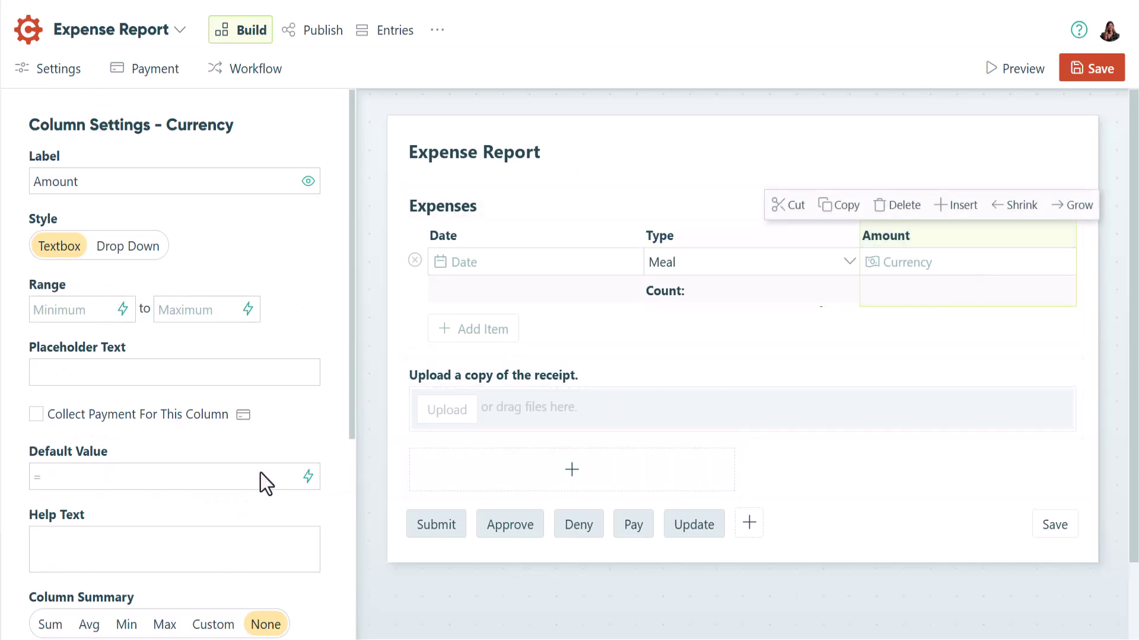
scroll(264, 482, "down", 5)
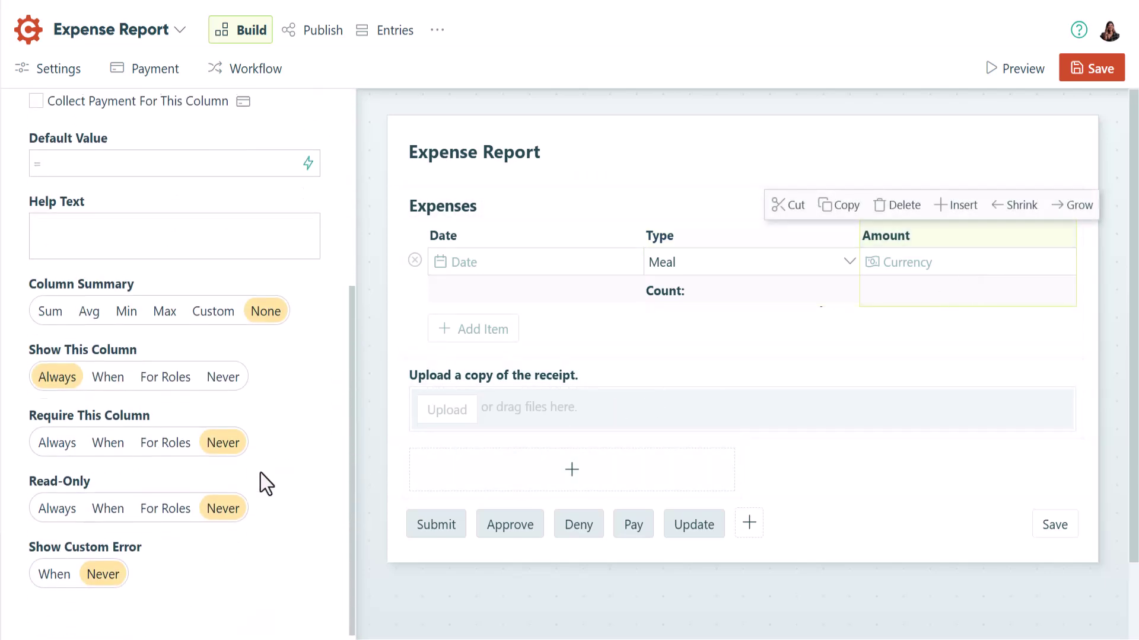
left_click(50, 310)
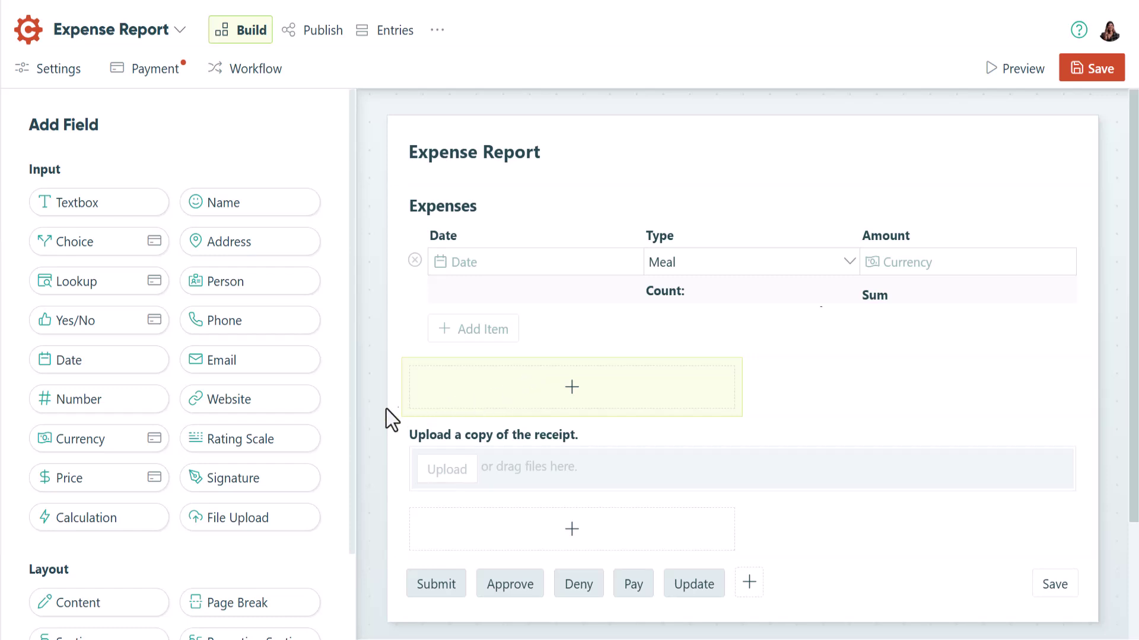
Add a Price field labelled "Amount owed to employee" between the Expenses table and the receipt upload.
left_click(161, 474)
type("Amount")
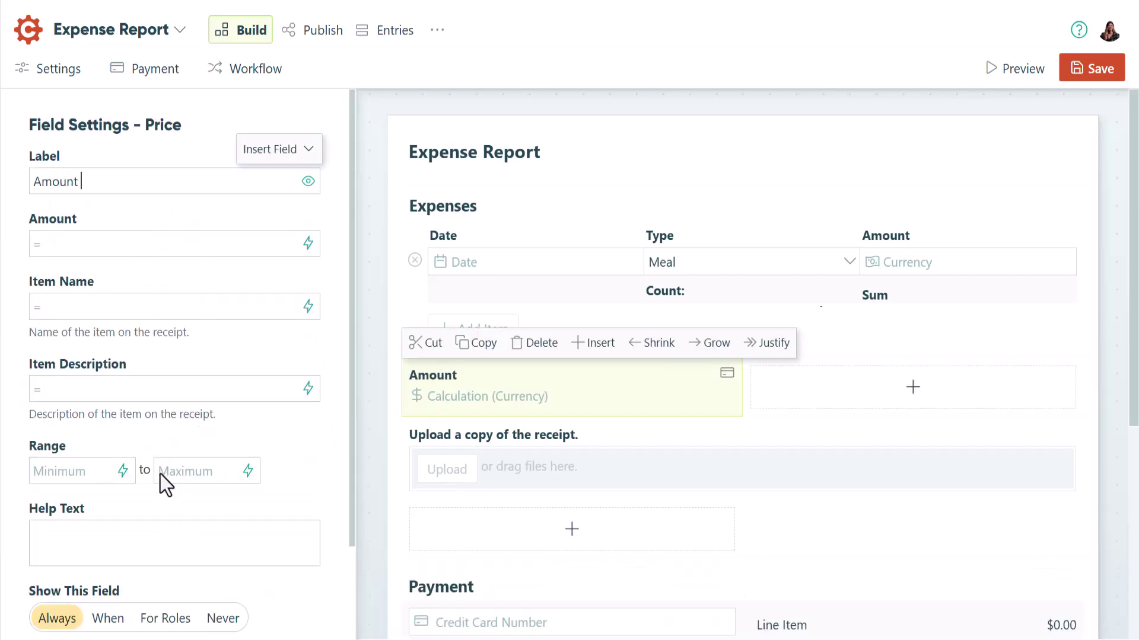
type(" owed to employee")
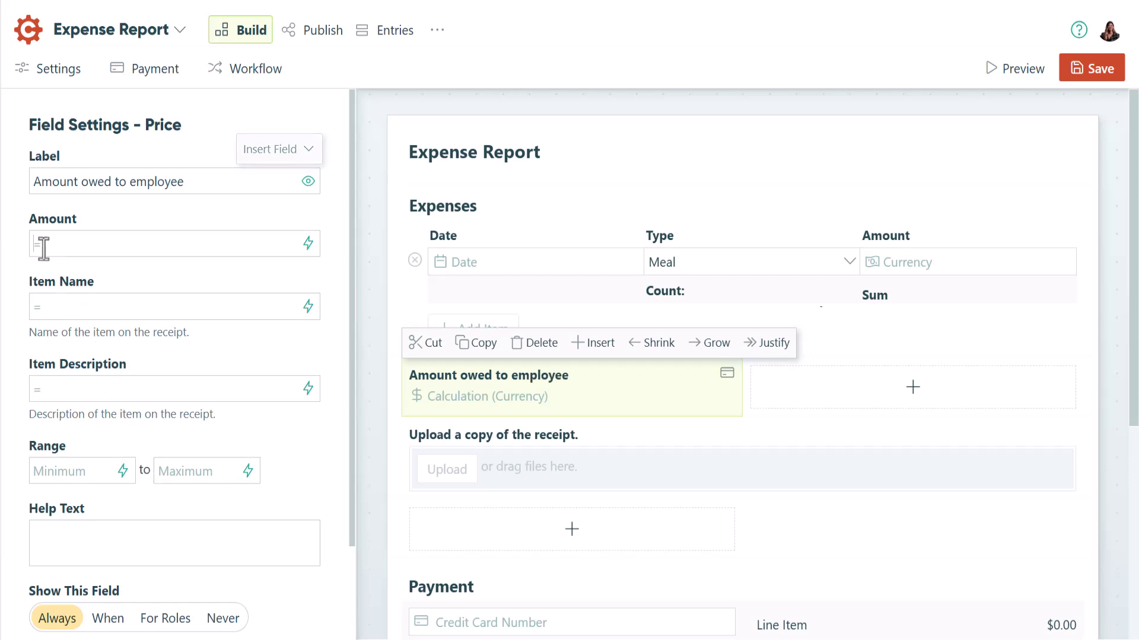
Set the amount of the "Amount owed to employee" field to the calculation =Expenses_Amount_Summary.
left_click(43, 248)
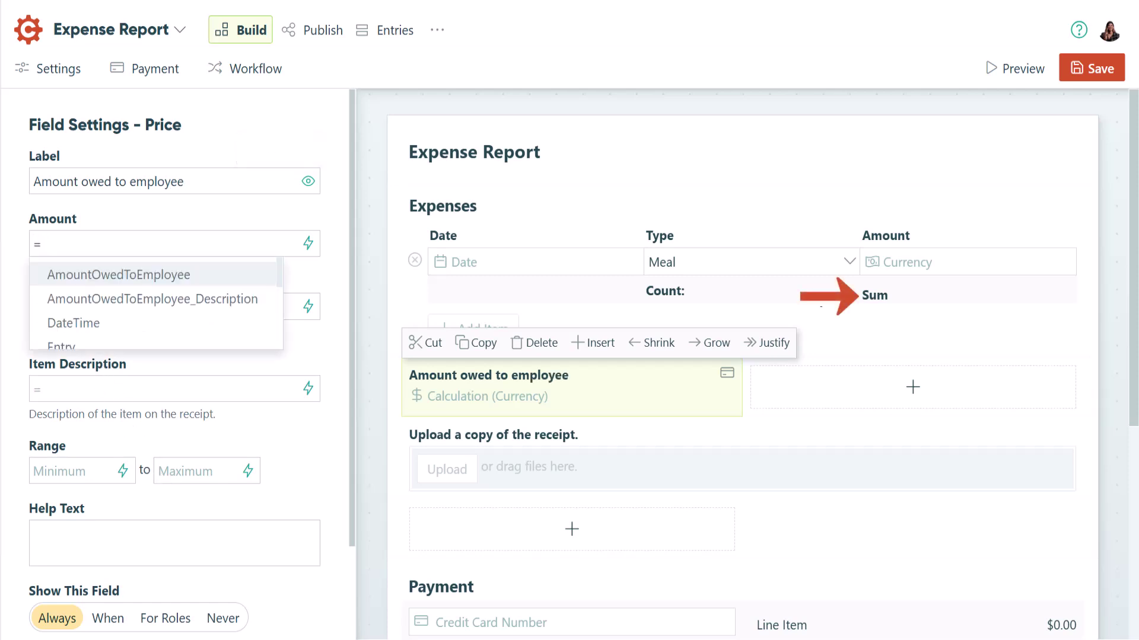
type("Expens")
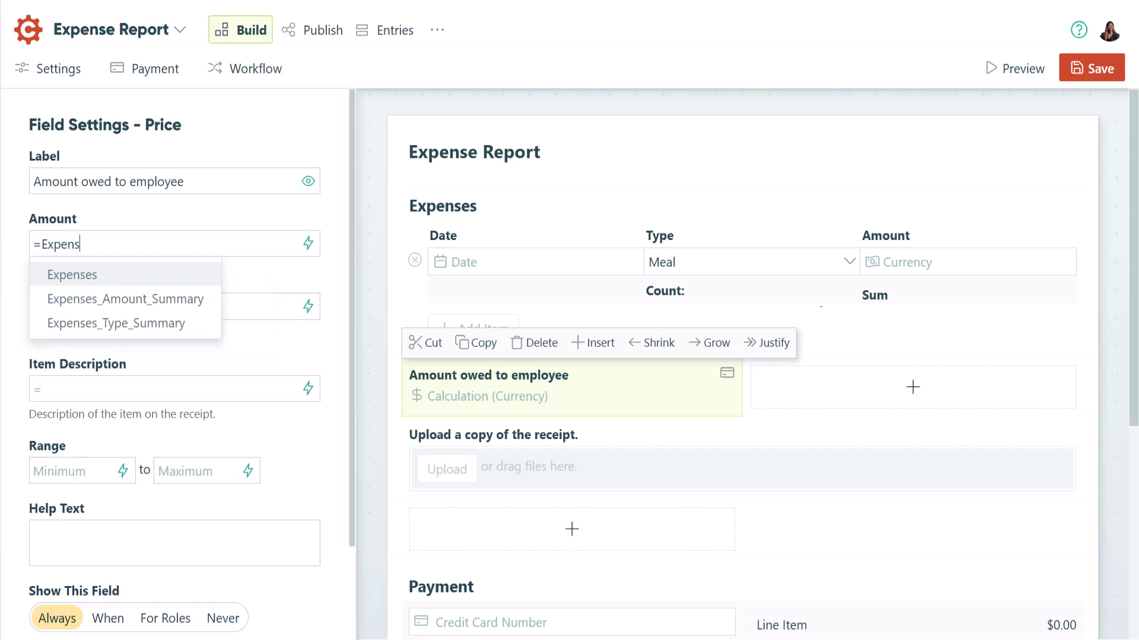
type("es")
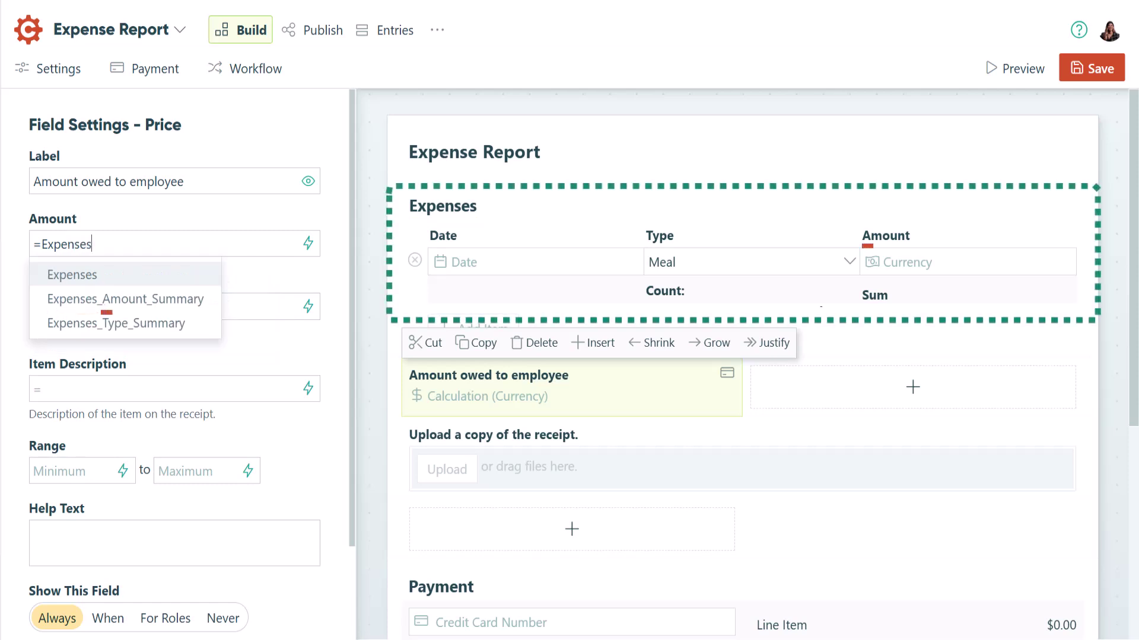
key("Down")
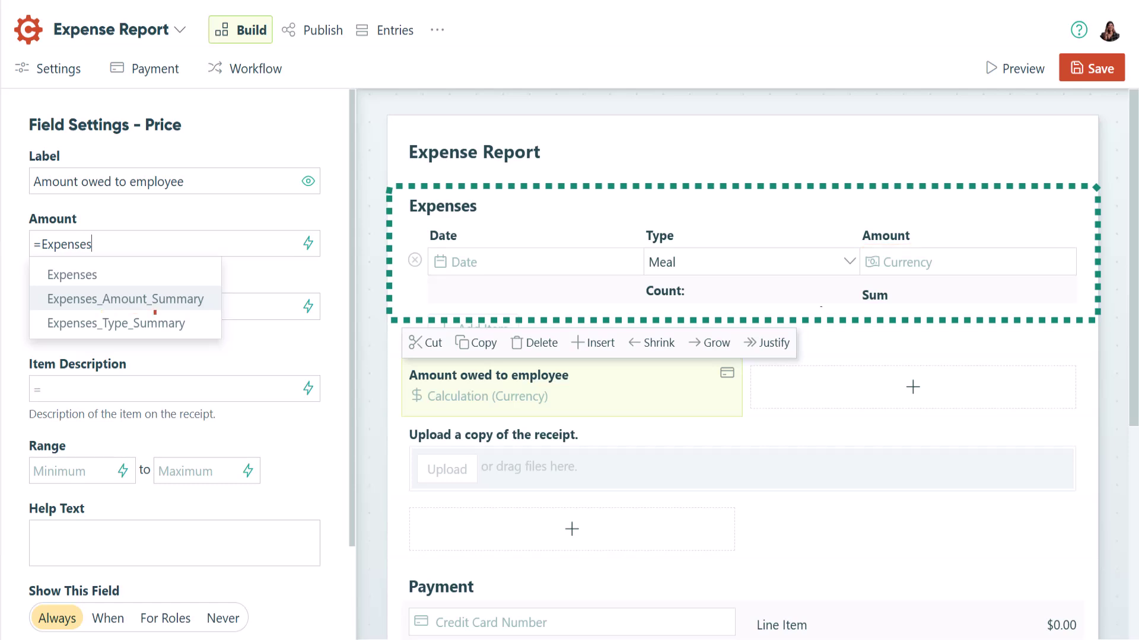
left_click(72, 304)
Check the amount owed in the form preview by entering two expense items with amounts 20 and 10.
left_click(1005, 70)
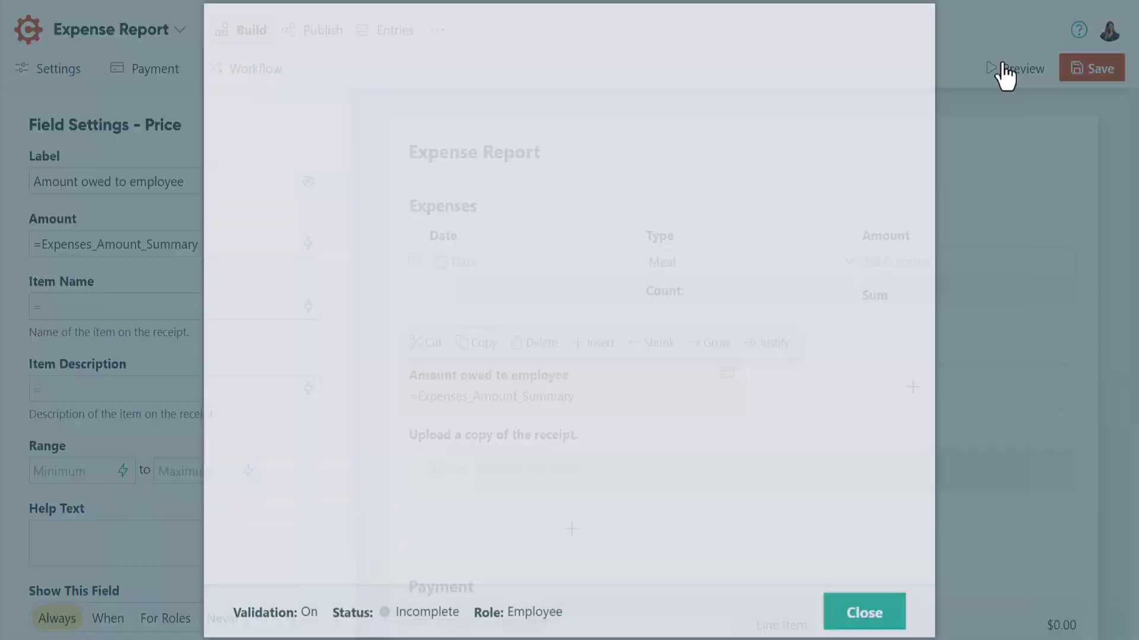
left_click(870, 187)
type("20")
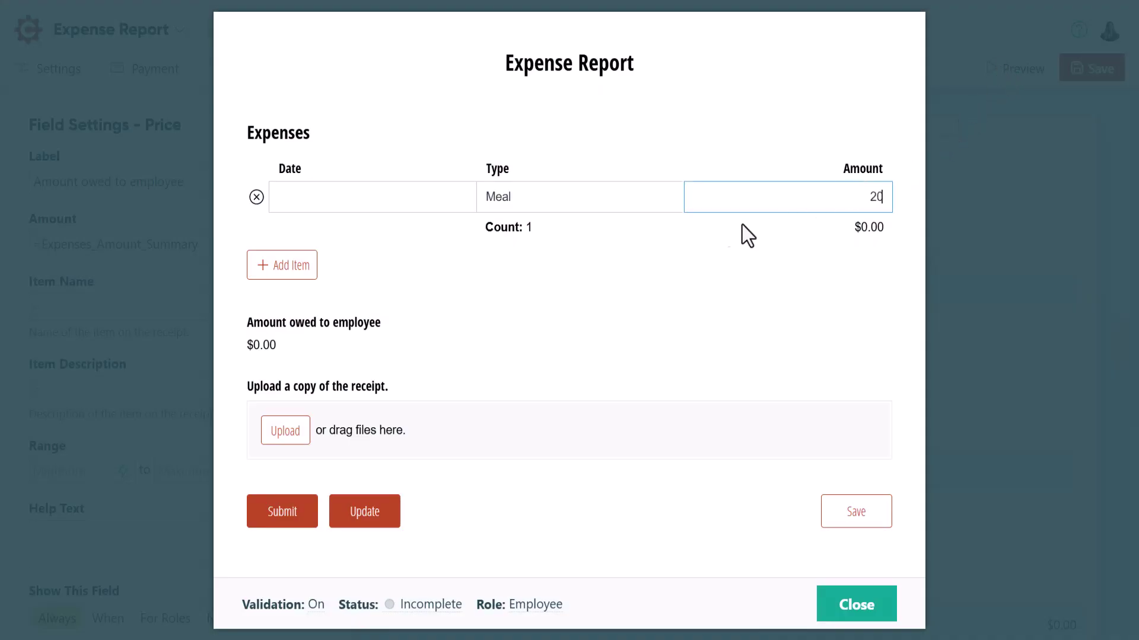
left_click(282, 265)
left_click(823, 231)
type("10")
left_click(817, 269)
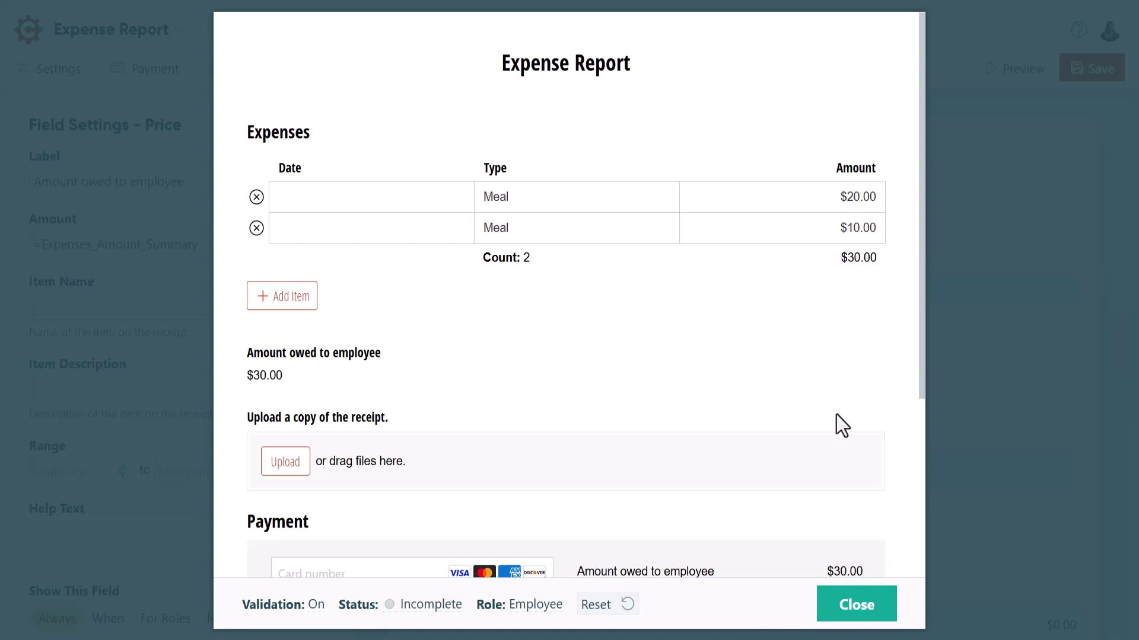
left_click(856, 606)
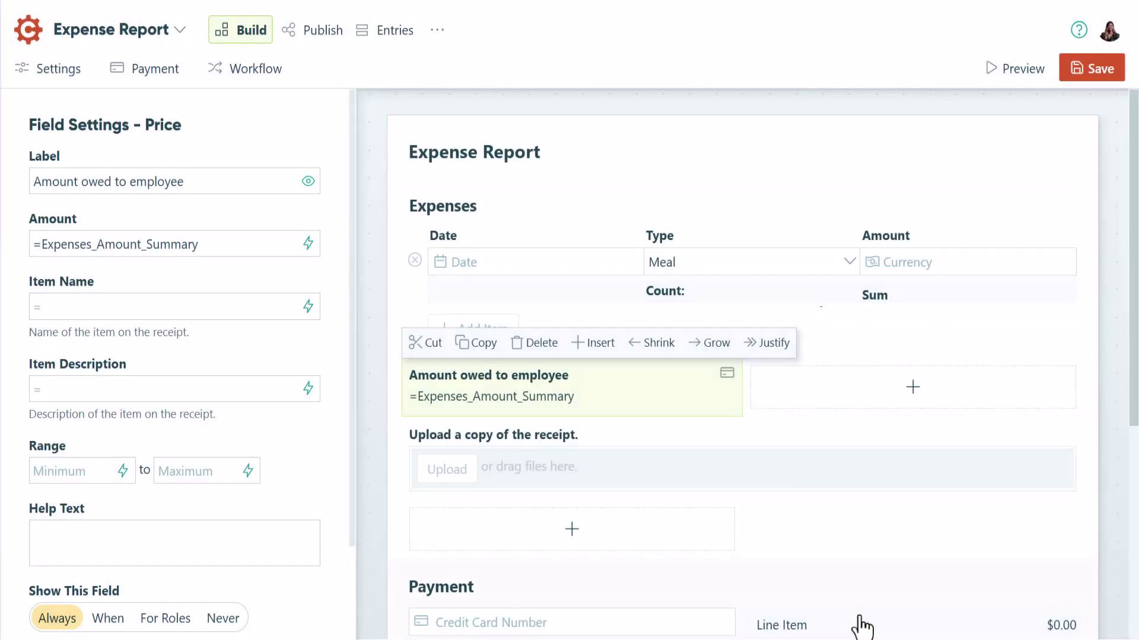
Add a textbox labelled "Expense types" beside the "Amount owed to employee" field.
left_click(856, 395)
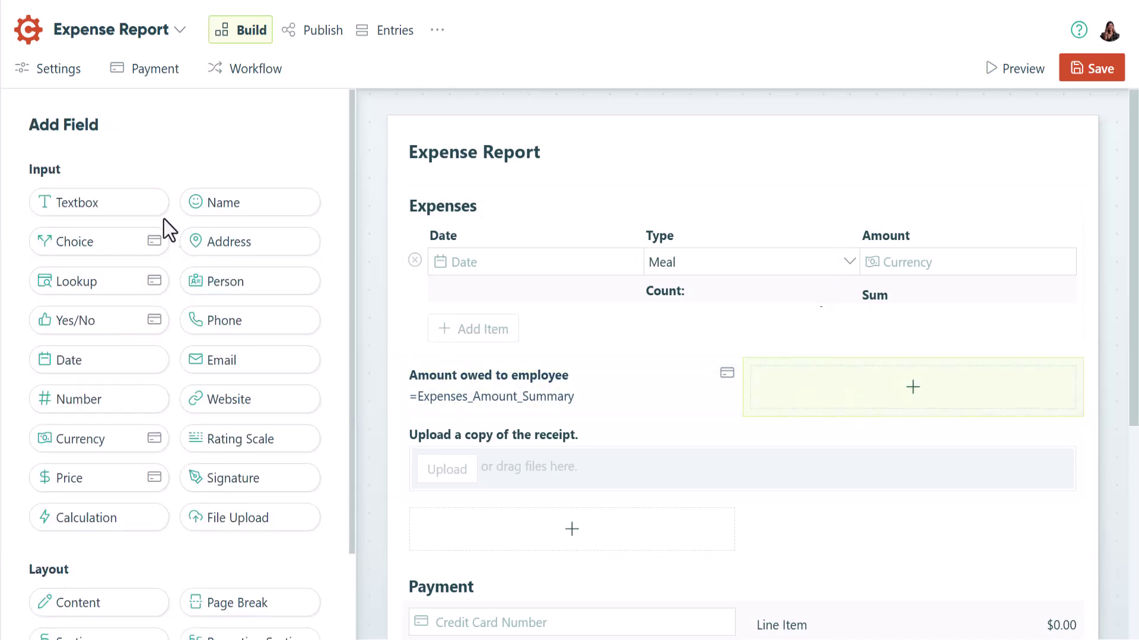
left_click(151, 211)
type("Expense types")
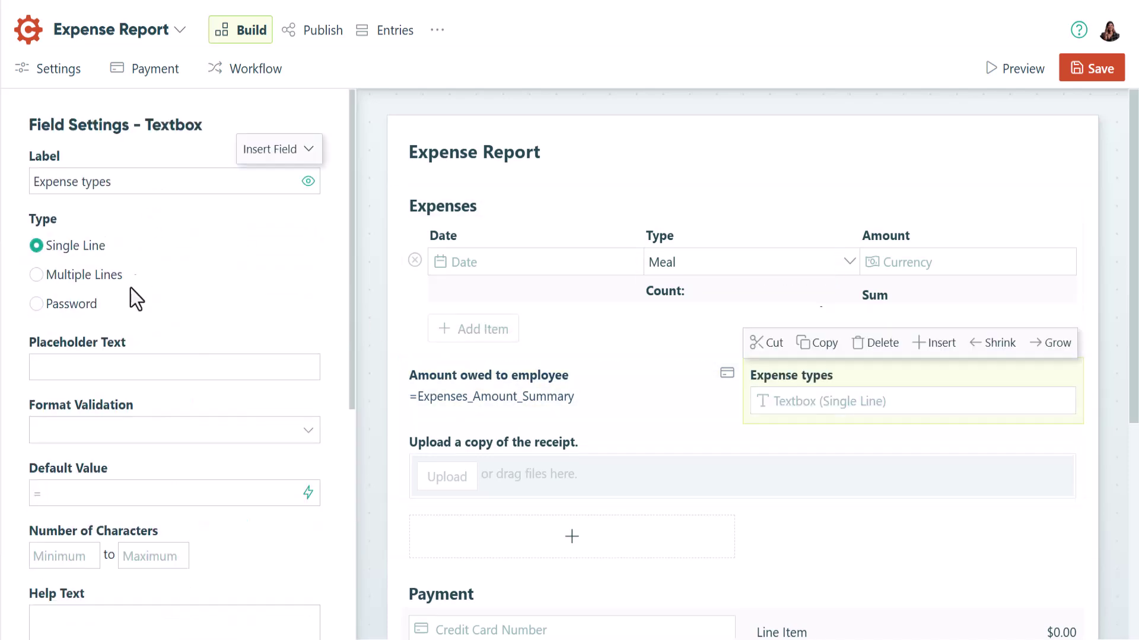
Set the Expense types textbox's default value to =Expenses.Select(Type).
left_click(40, 492)
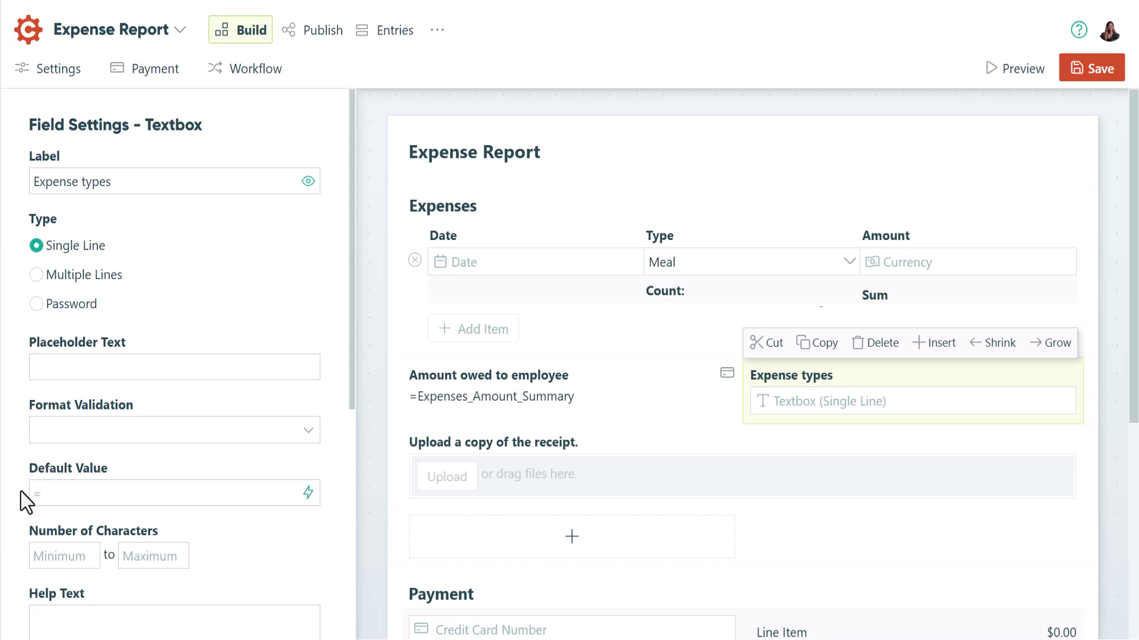
type("=Expenses.")
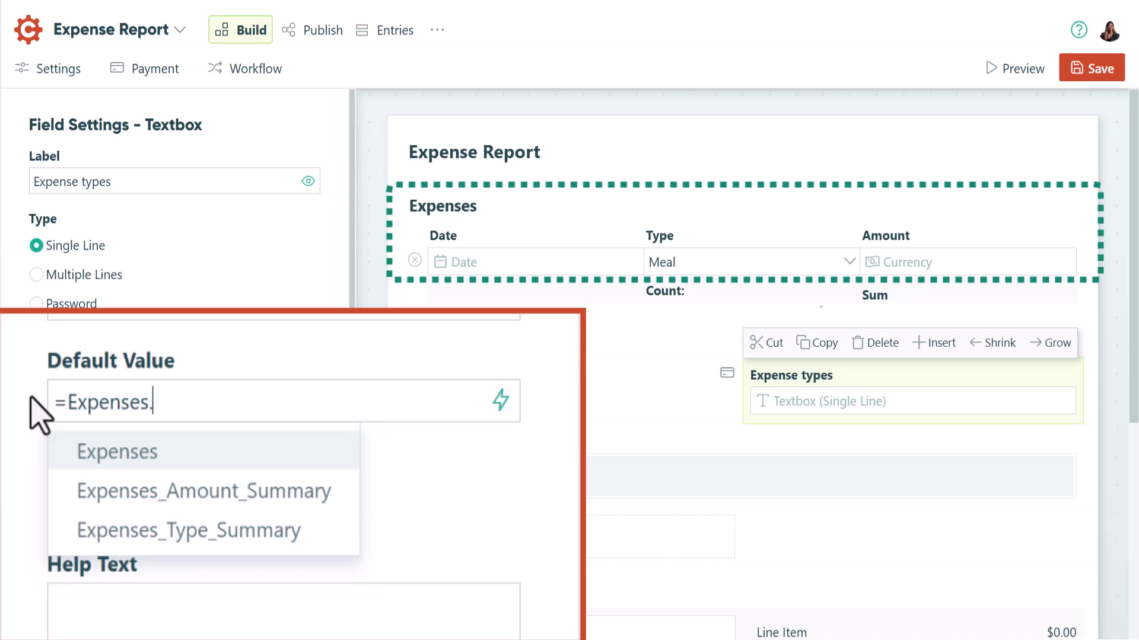
type("Select")
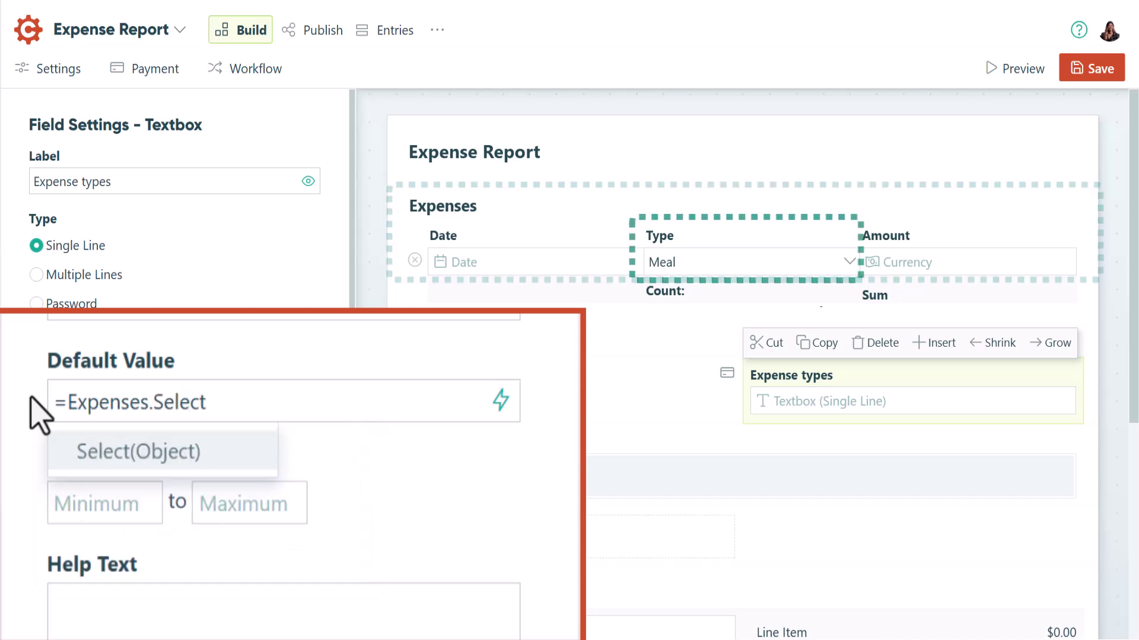
type("(Type")
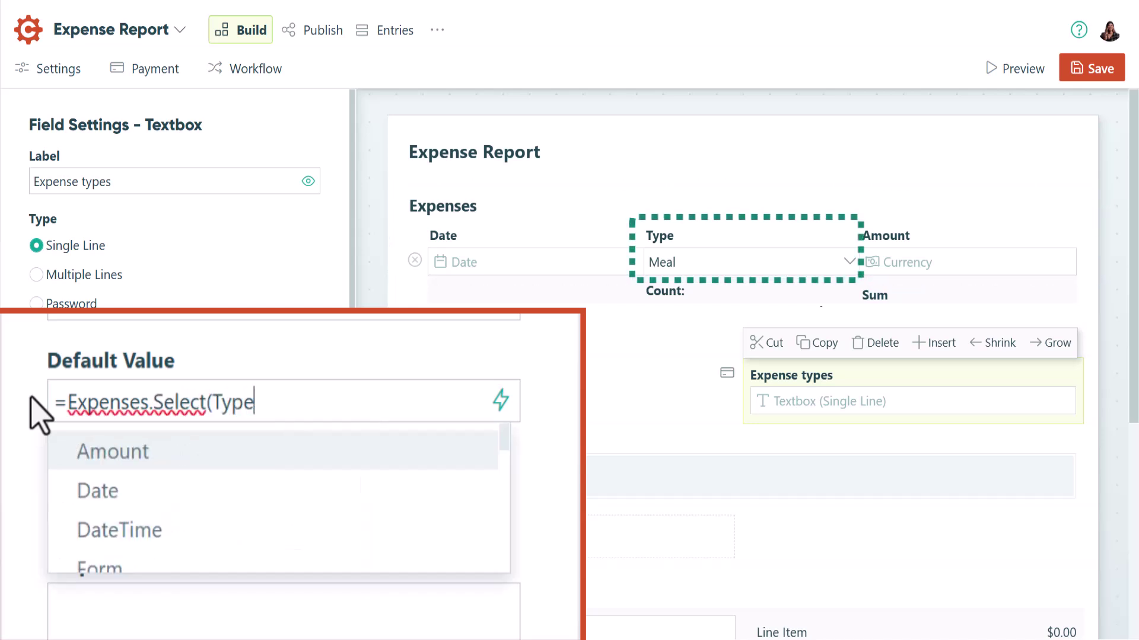
type(")")
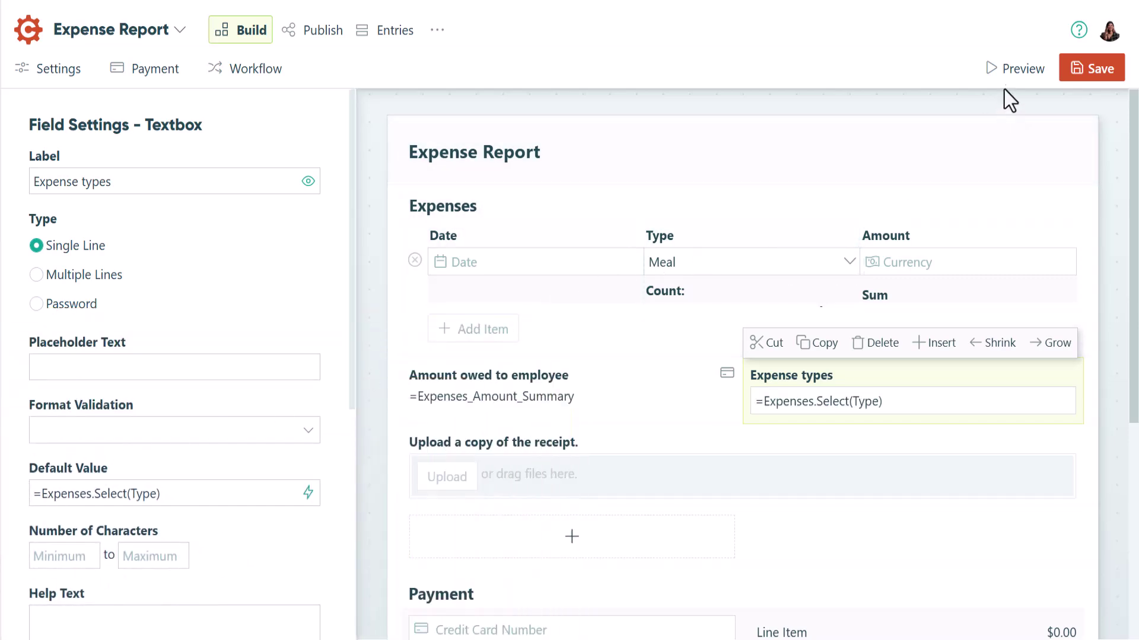
Check the Expense types field in the form preview by adding two items and changing items two to four to Lodging, Subscriptions and Software.
left_click(1008, 71)
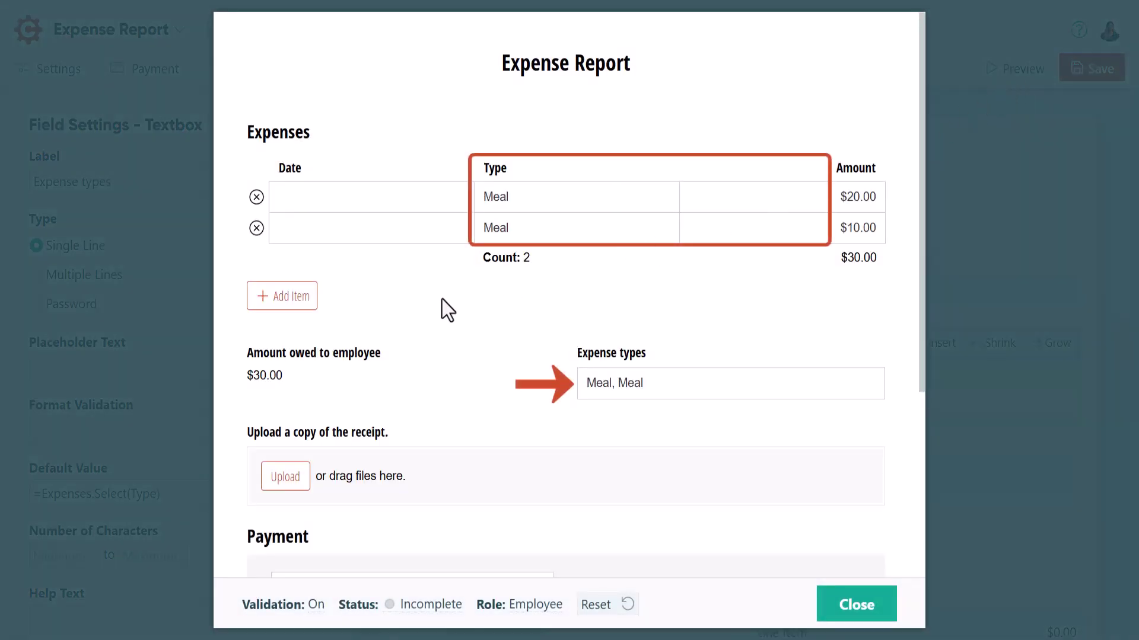
left_click(291, 297)
left_click(298, 315)
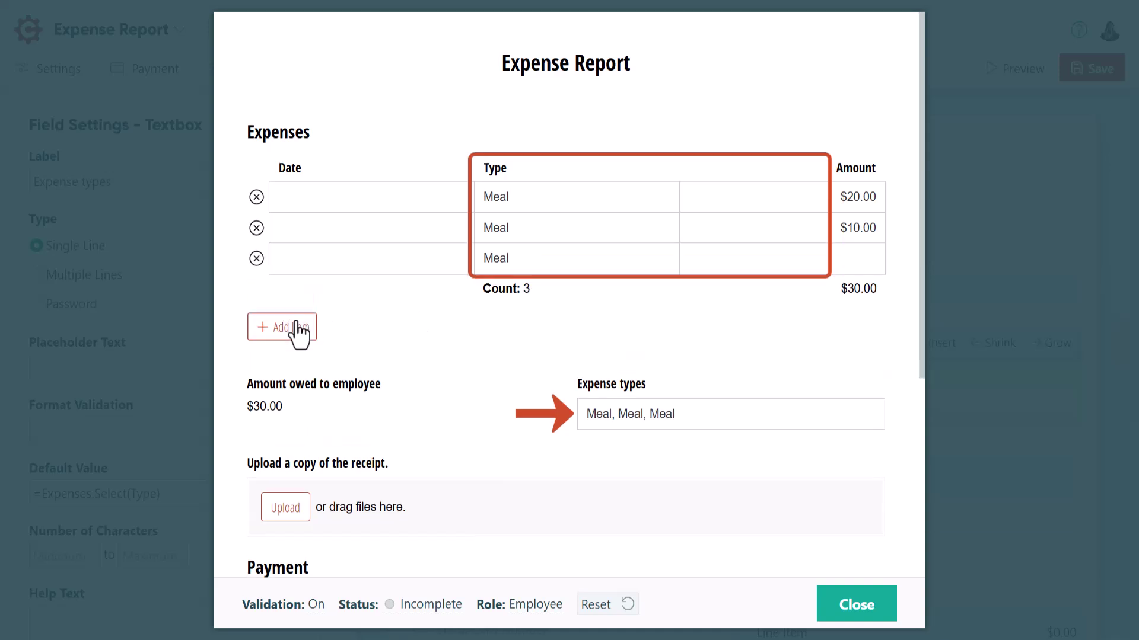
left_click(530, 240)
left_click(528, 318)
left_click(522, 270)
left_click(517, 403)
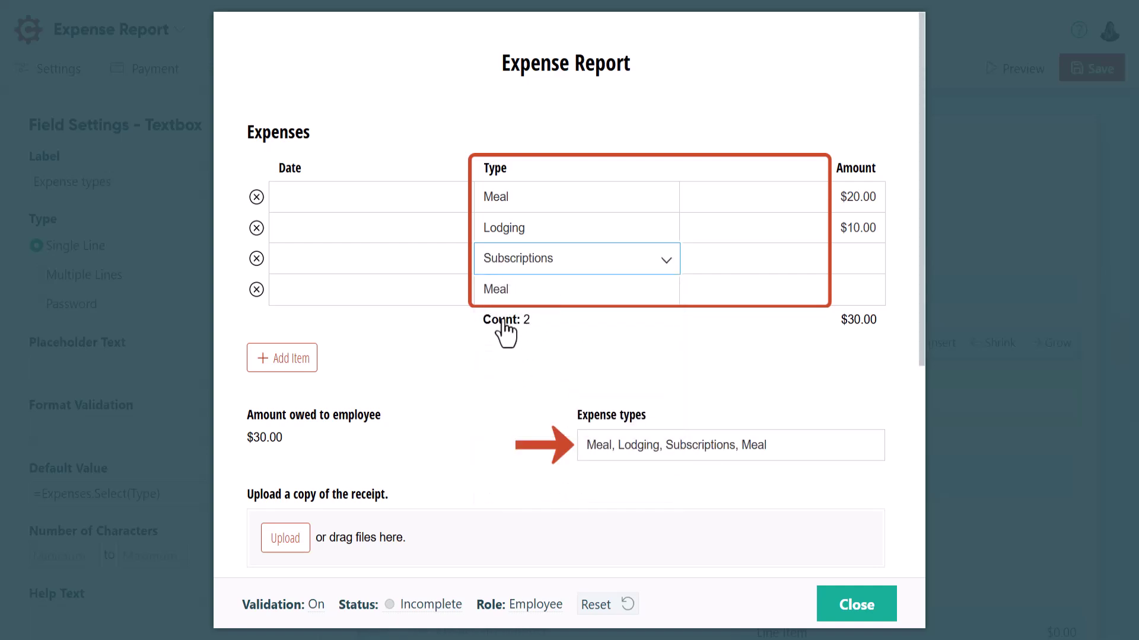
left_click(504, 295)
left_click(511, 469)
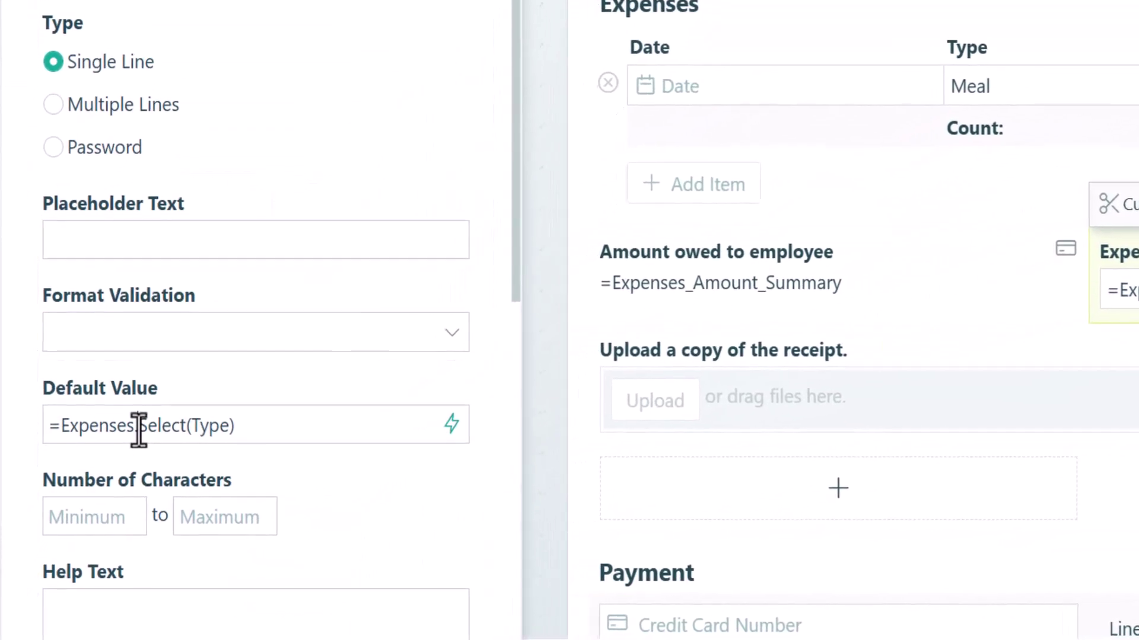
Restrict the Expense types default value to the first item with =Expenses.Where(ItemNumber = 1).Select(Type).
left_click(126, 429)
type("Where")
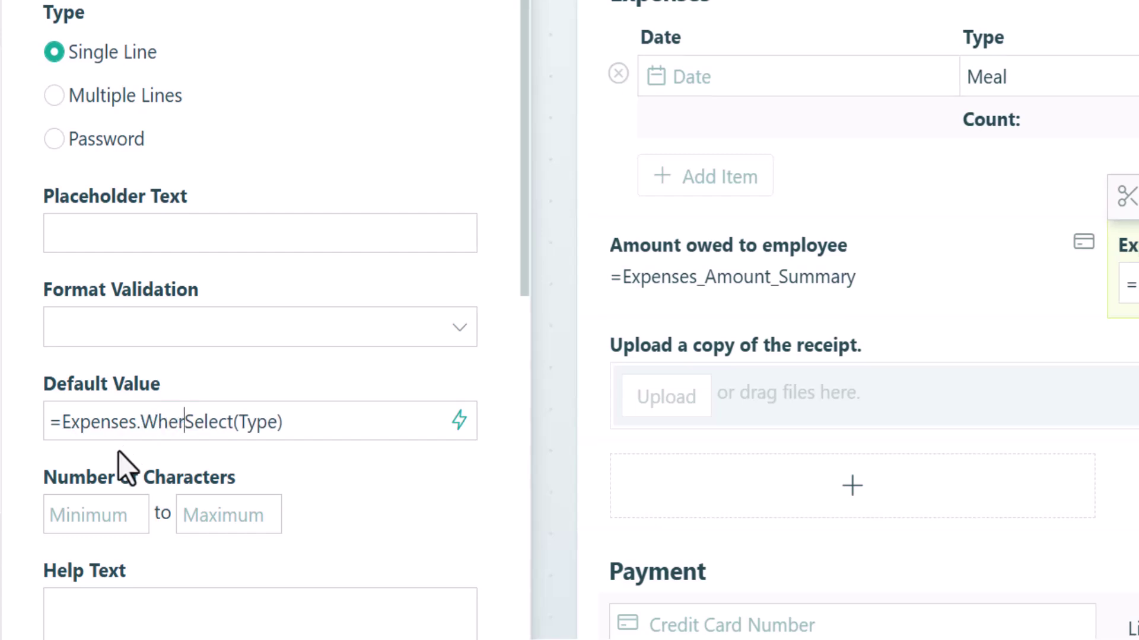
type("(Ite")
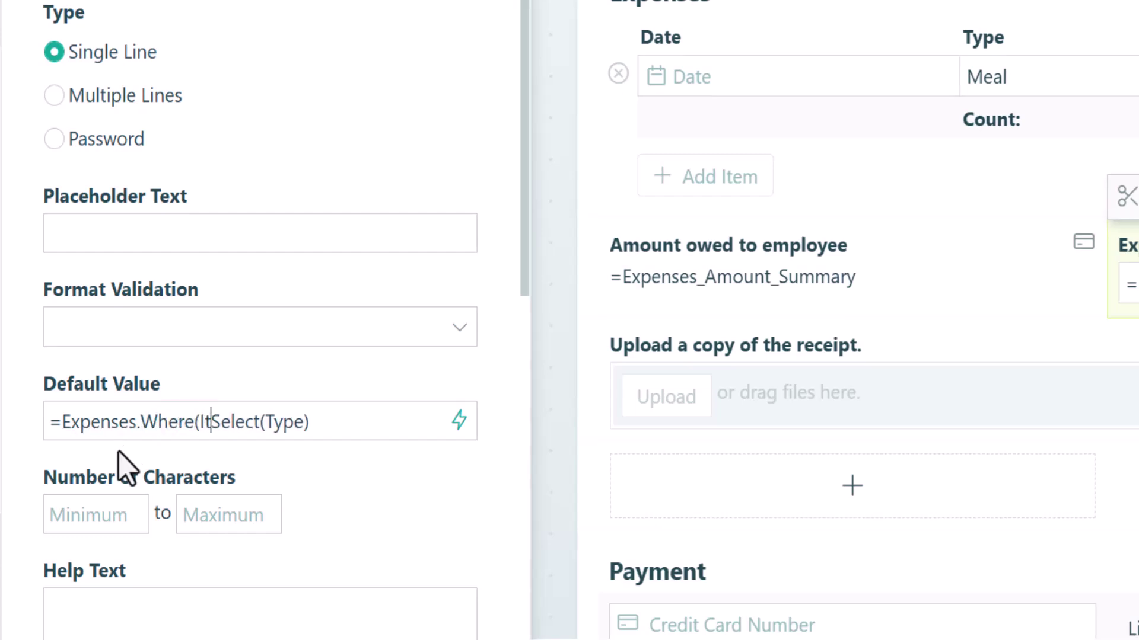
type("m")
type("Number")
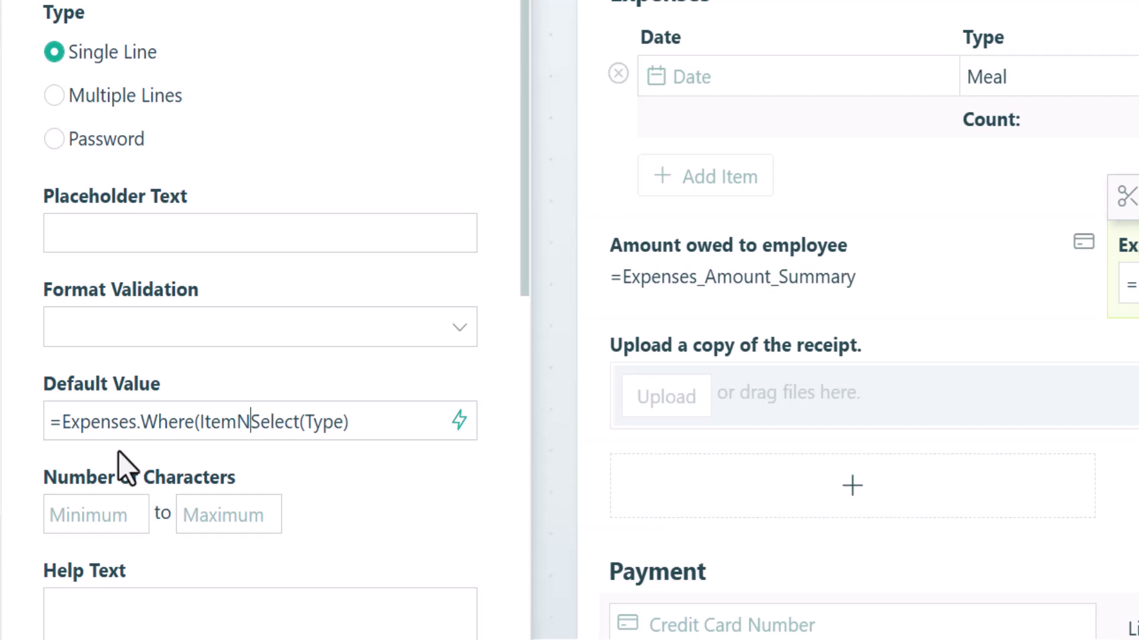
type(" = ")
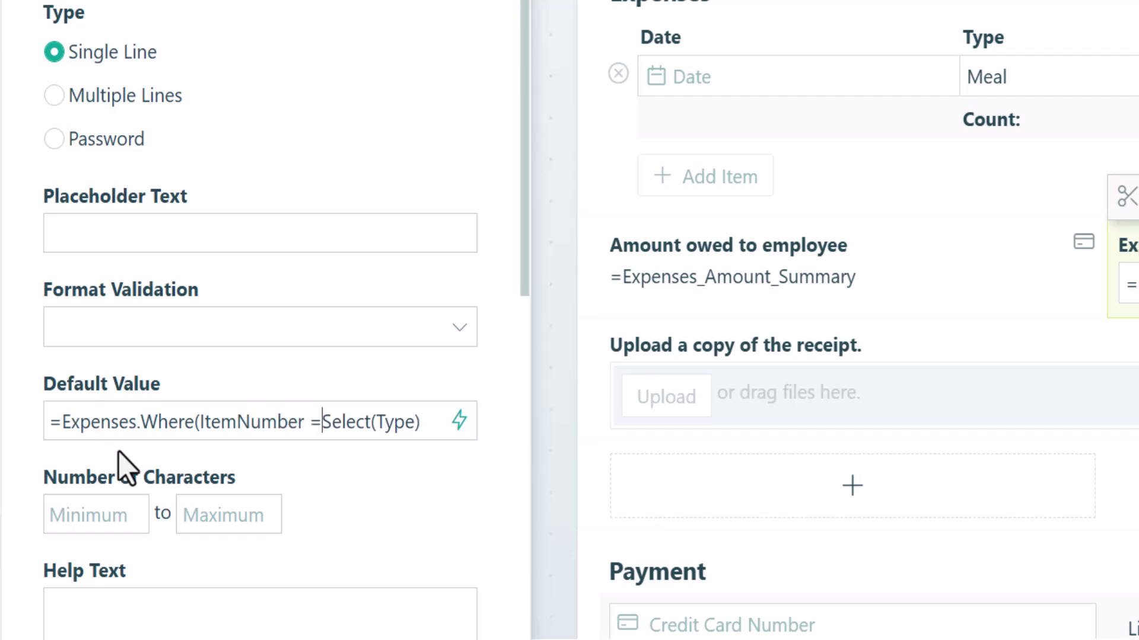
type("1)")
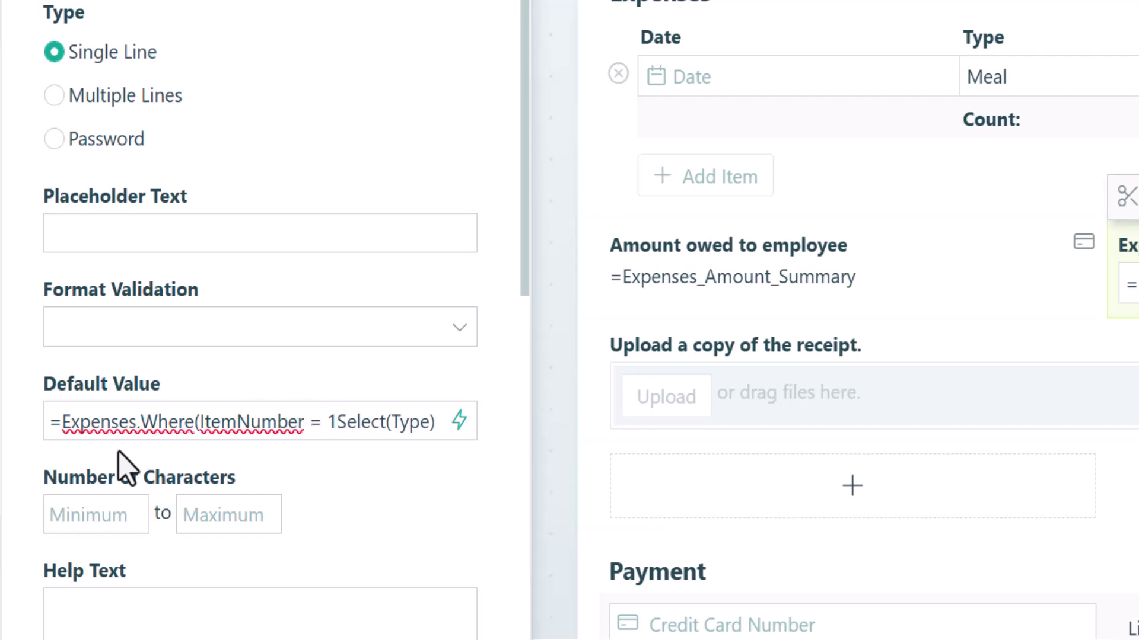
type(".")
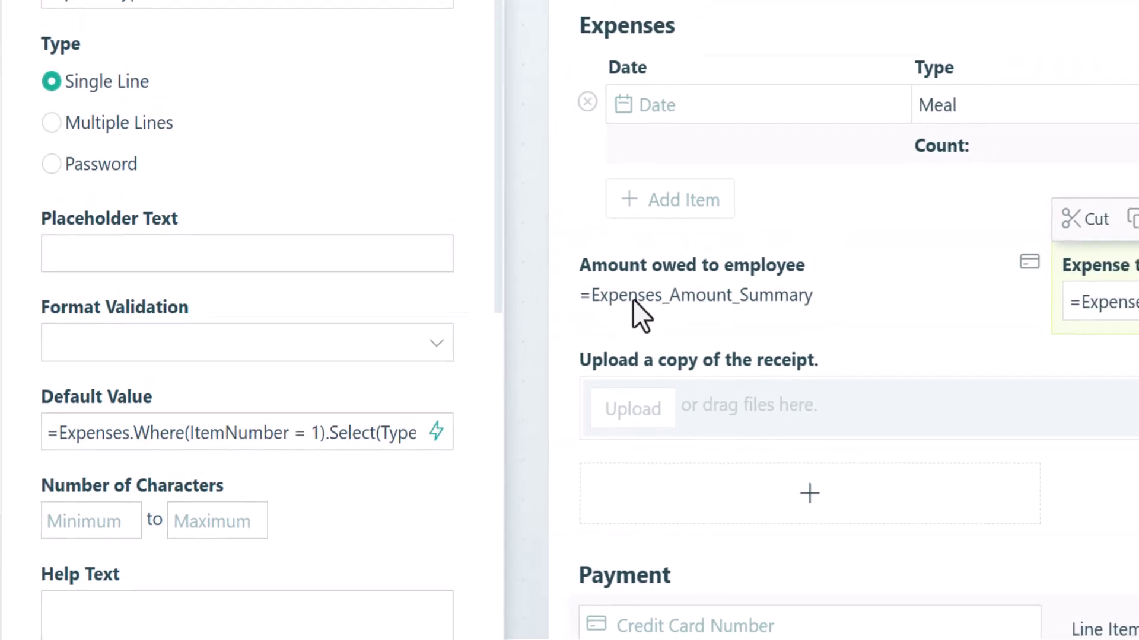
Check the Expense types field in the form preview by changing the first item's type to Lodging.
left_click(1027, 80)
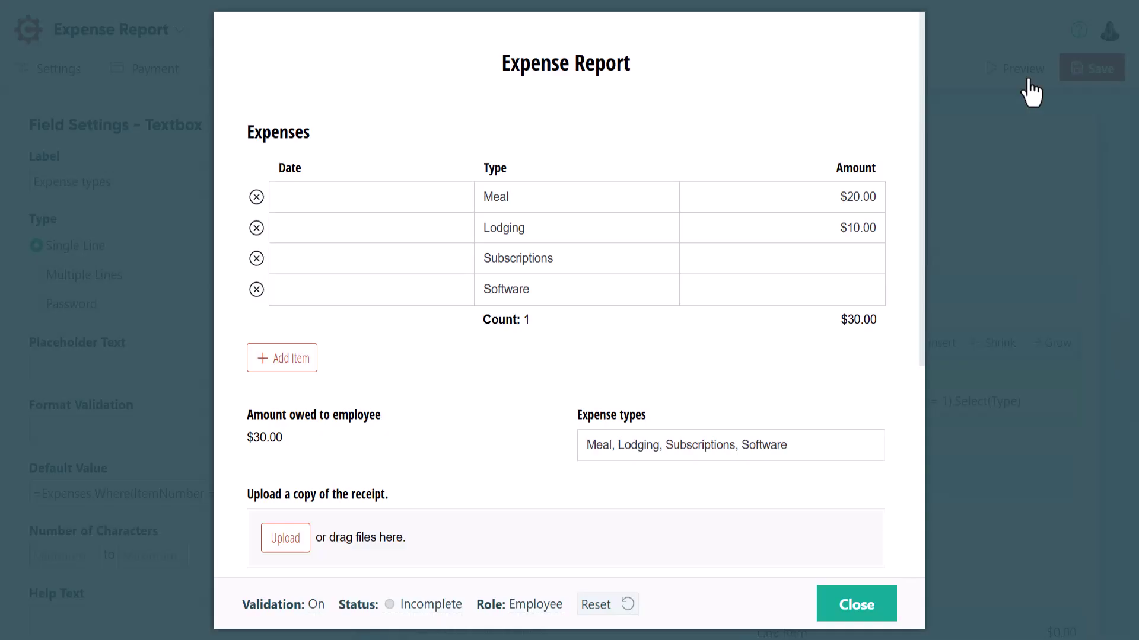
left_click(593, 203)
left_click(547, 284)
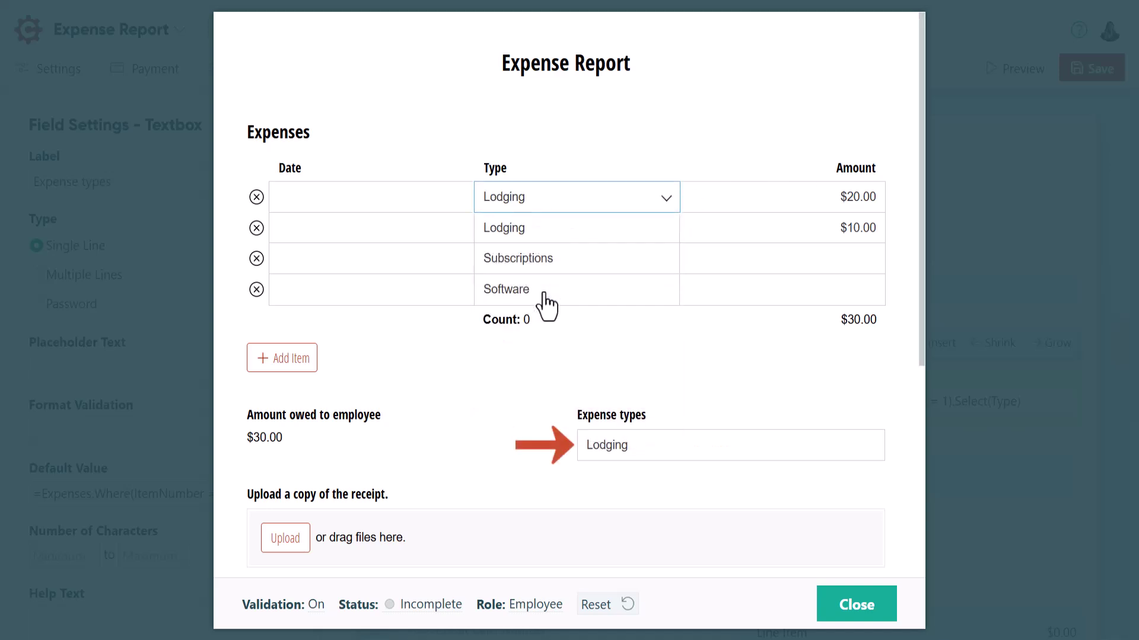
left_click(546, 354)
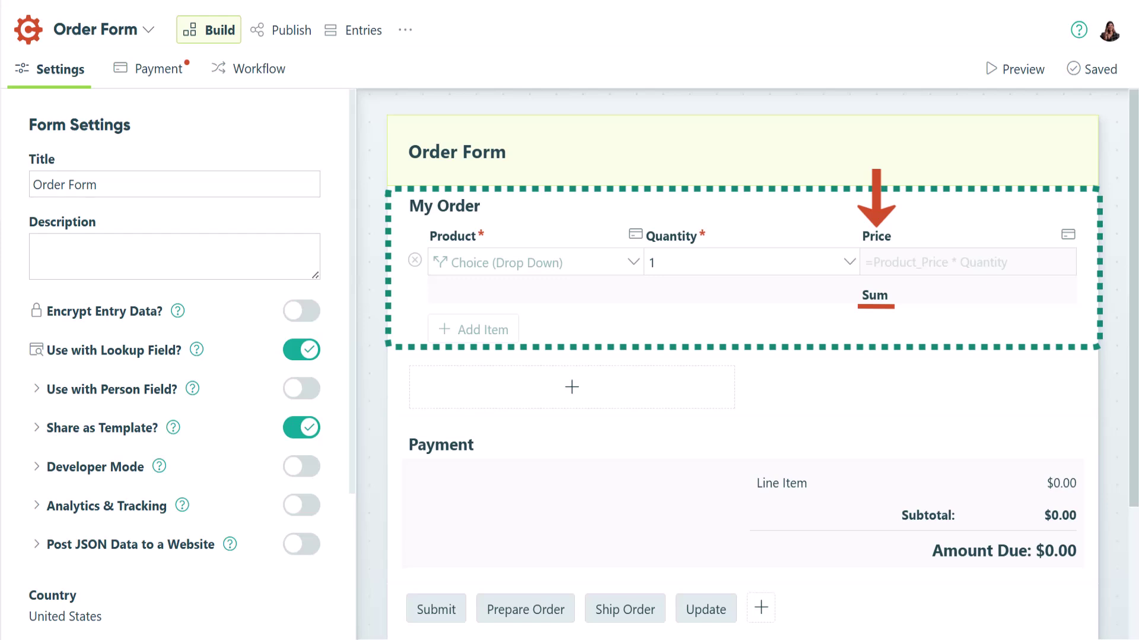
Set the Order Form's Price column amount to =If ItemNumber > 3 then (Quantity * Product_Price - 5) else Quantity * Product_Price.
left_click(949, 287)
left_click_drag(176, 244, 36, 253)
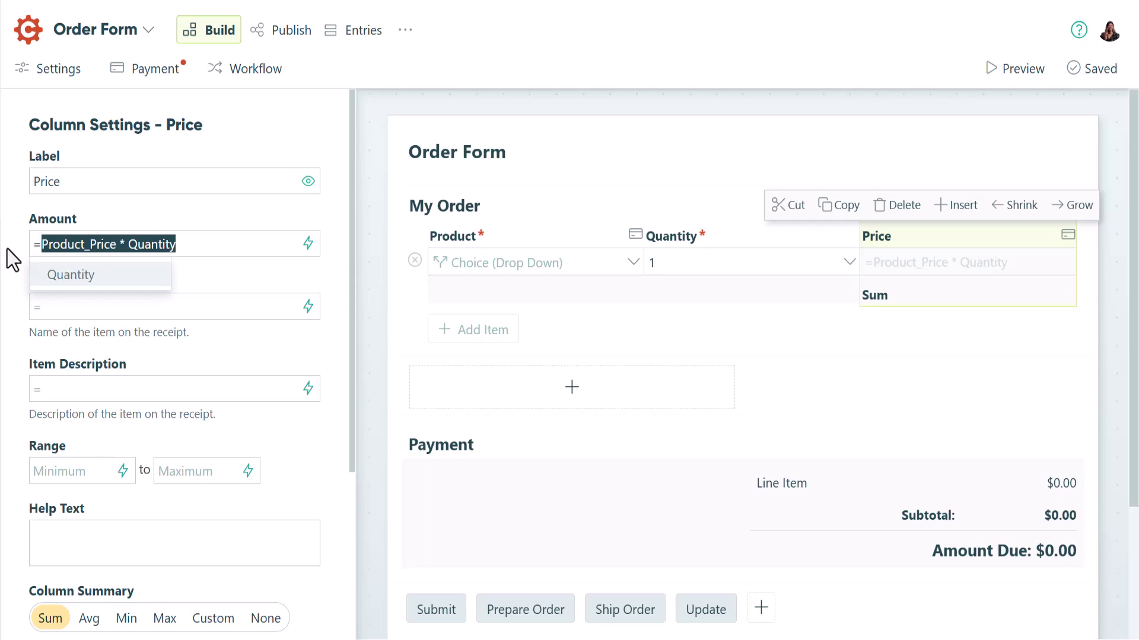
left_click(308, 245)
left_click_drag(303, 104, 167, 112)
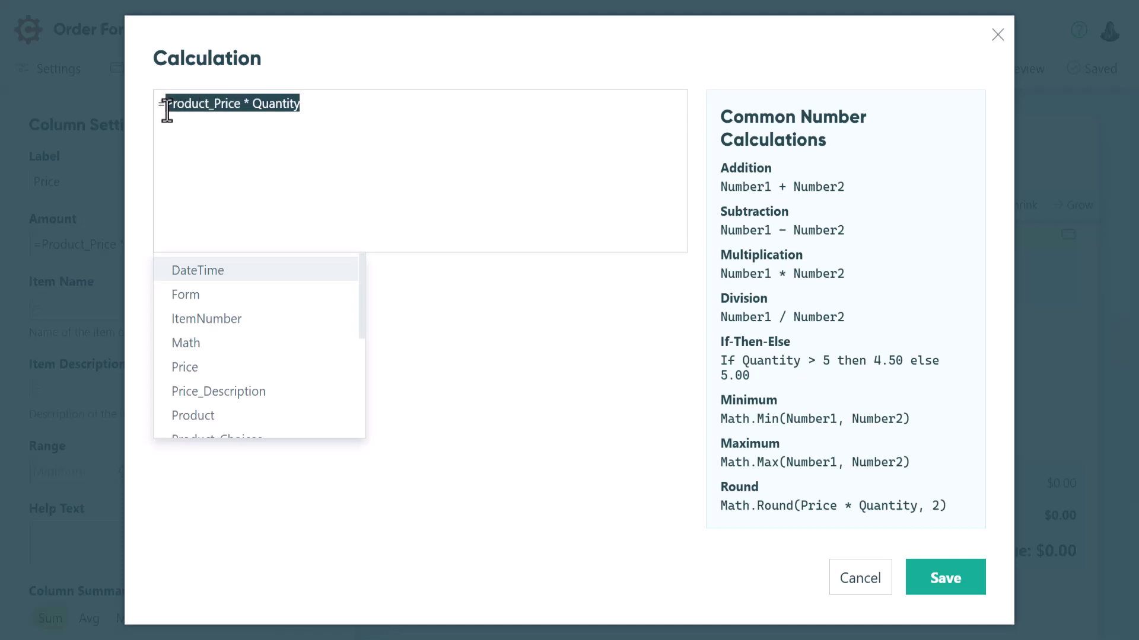
key("BackSpace")
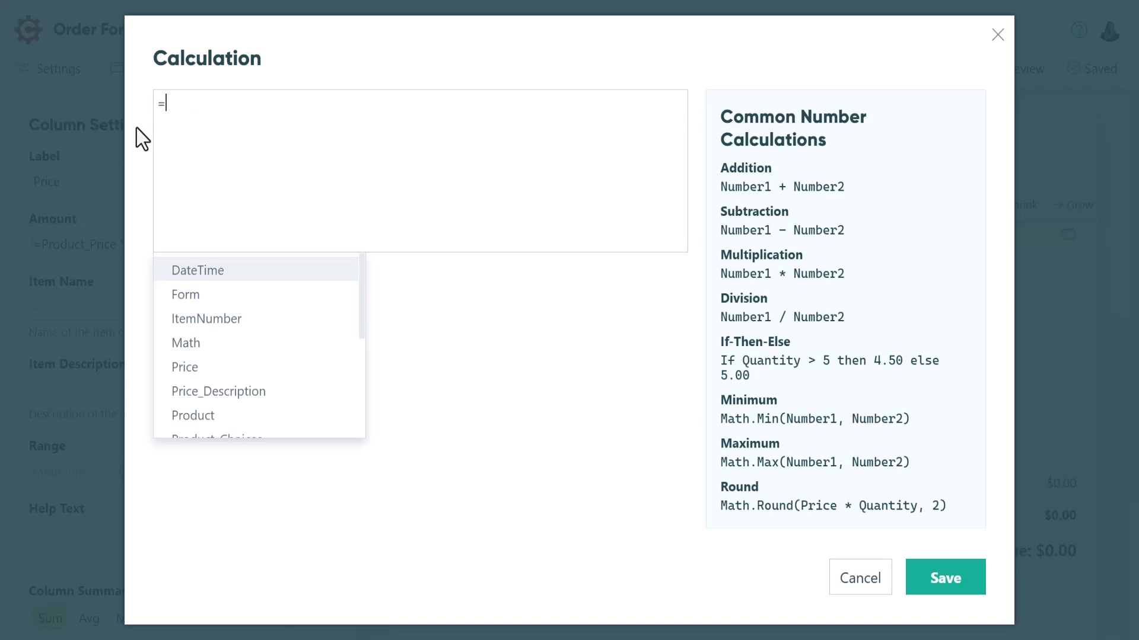
type("If ItemNum")
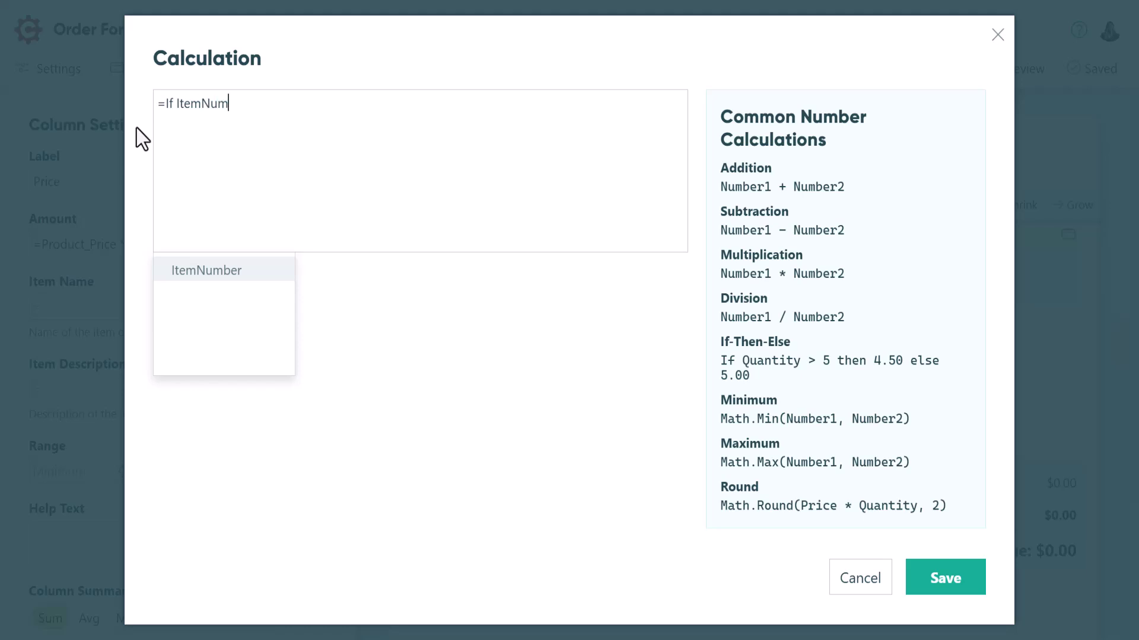
type("ber > 3 then")
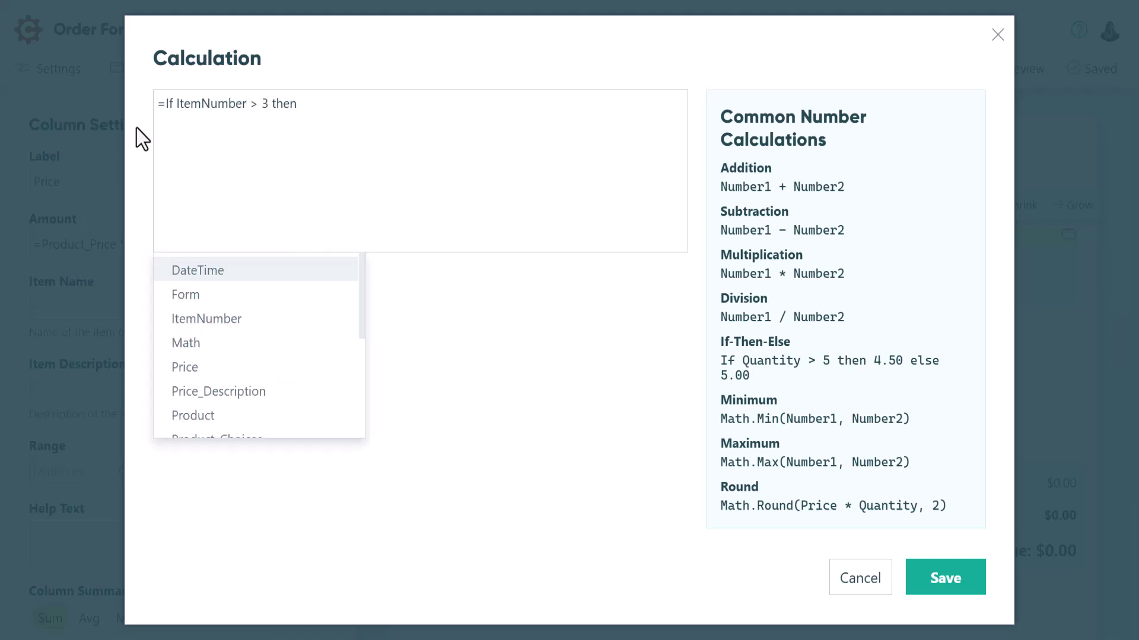
type(" (Quantity ")
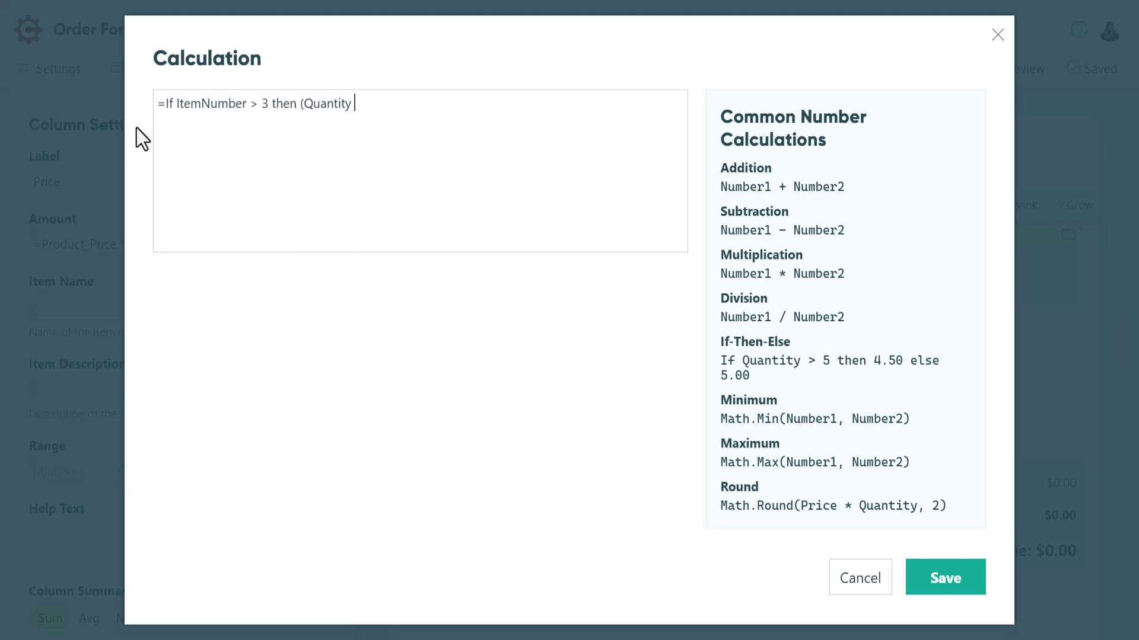
type("* Product_Price - 5) else Quanti")
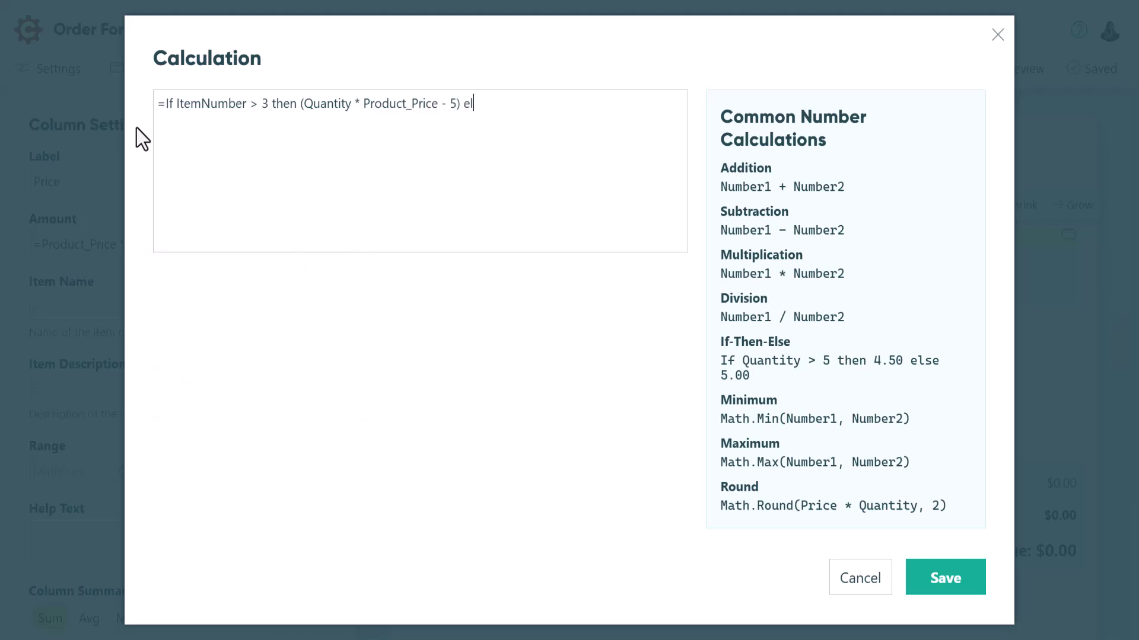
type("ty * Product_Price")
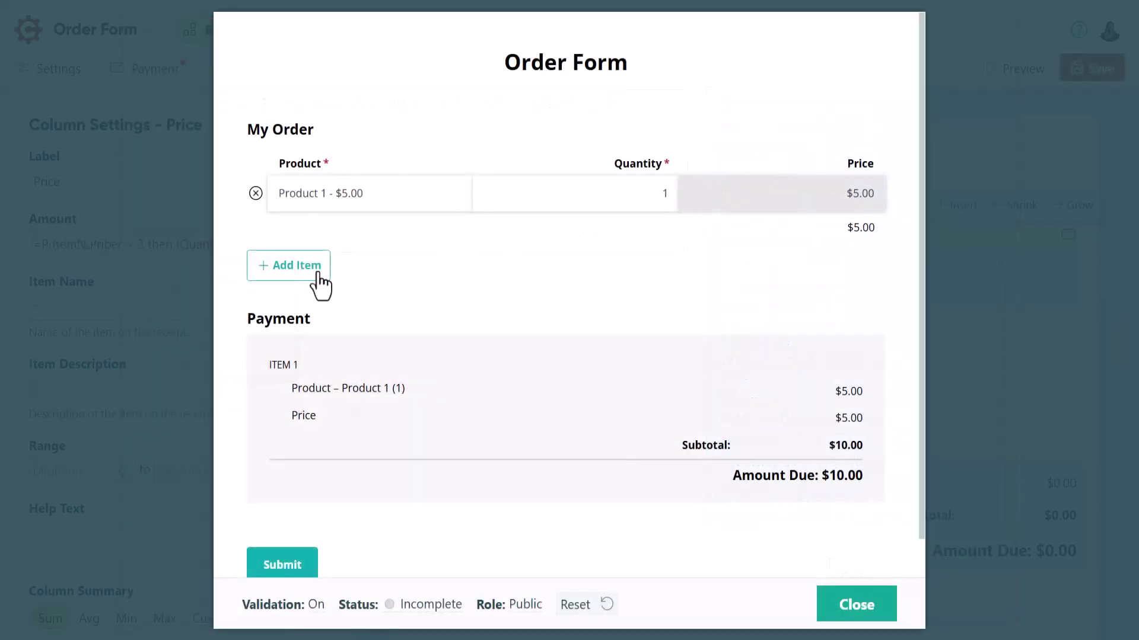
Test the item-number price calculation in the form preview by adding three more items to the My Order table.
left_click(317, 267)
left_click(299, 304)
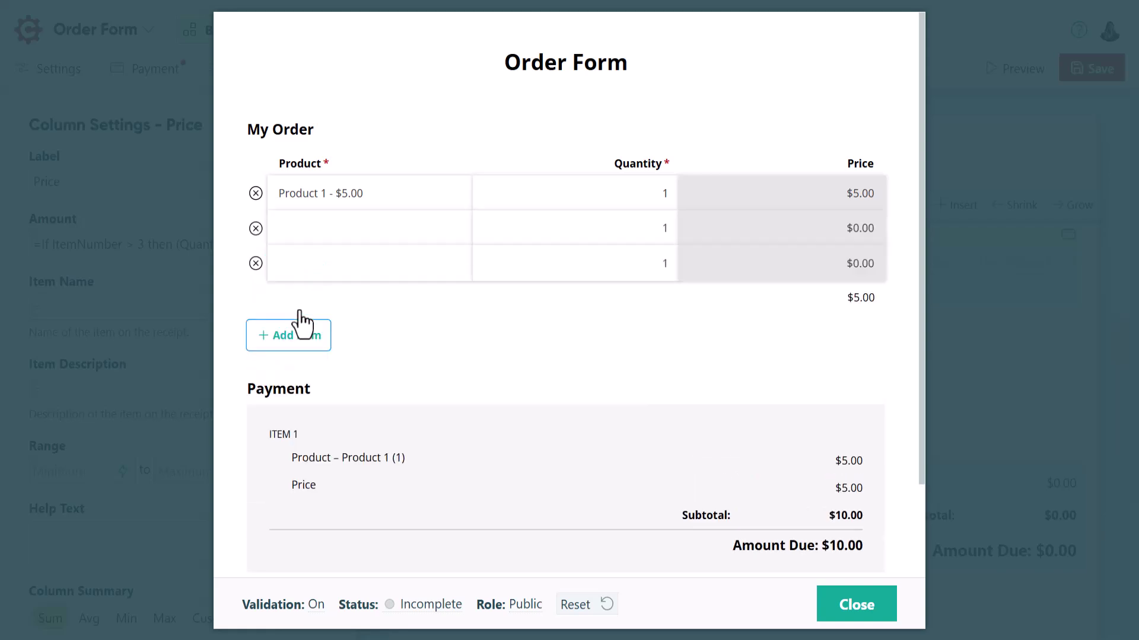
left_click(300, 343)
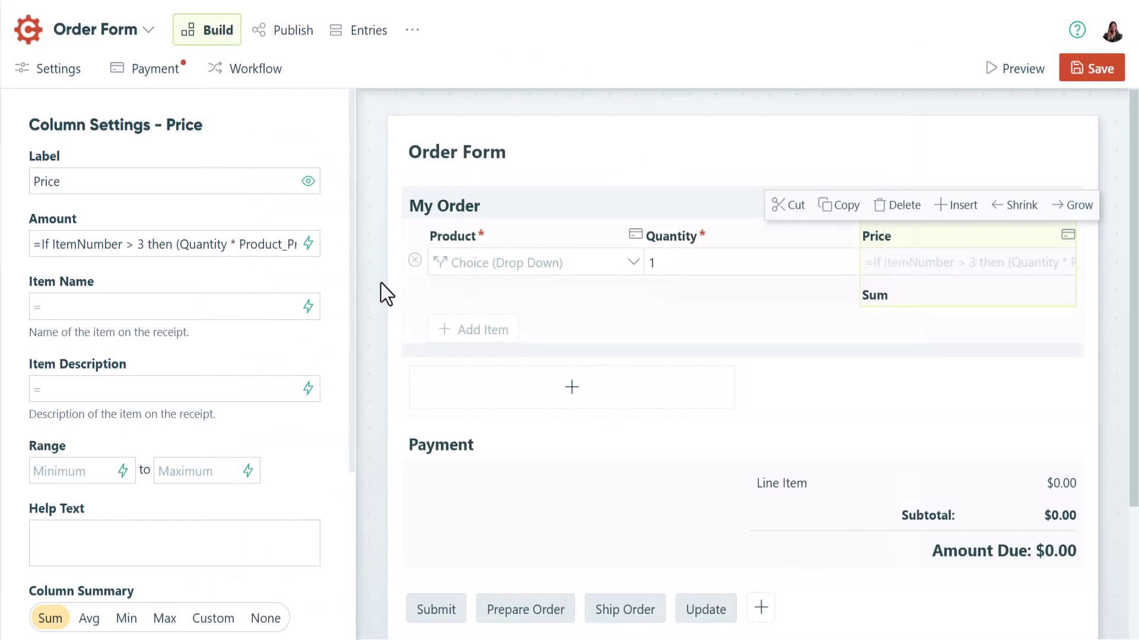
Change the Price column's amount calculation to =If Quantity > 3 then (Quantity * Product_Price - 5) else Quantity * Product_Price.
left_click(308, 244)
left_click_drag(624, 106, 165, 135)
type("If Quantity > 3 then (Quantity * Product_Price - 5) else Quantity * Product_Price")
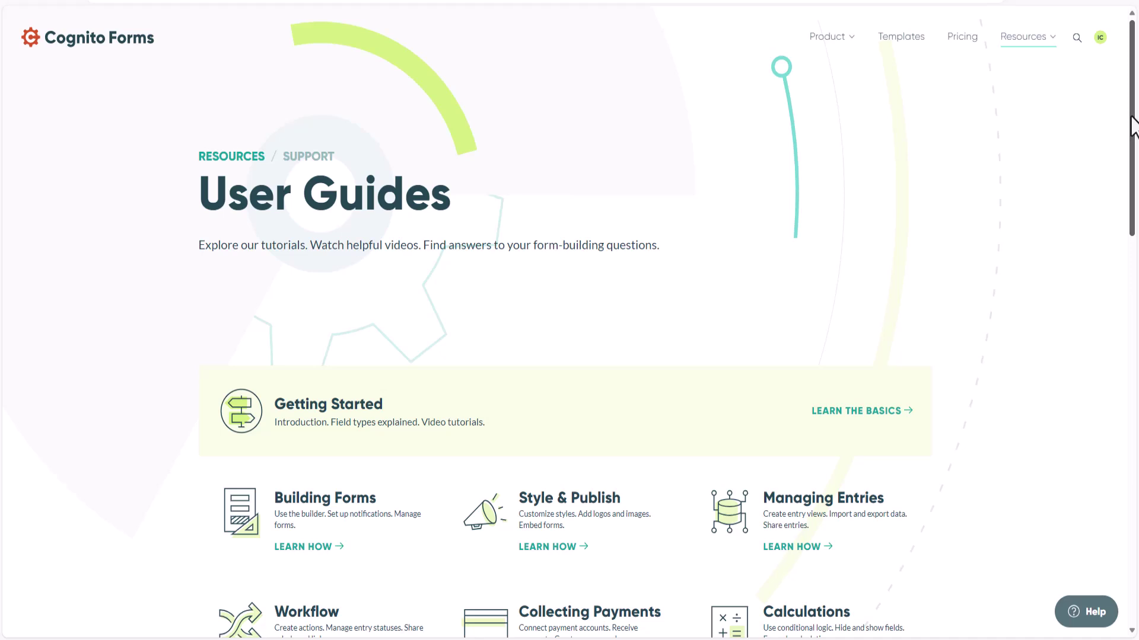
Open the support contact form from the Cognito Forms User Guides page.
left_click_drag(1133, 125, 1131, 451)
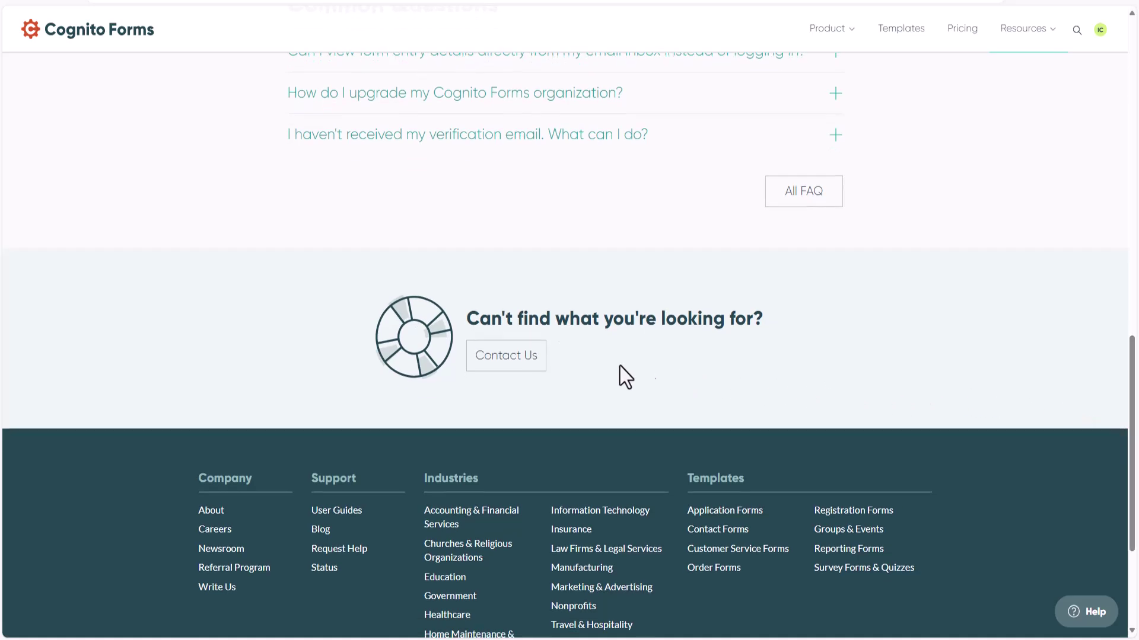
left_click(511, 359)
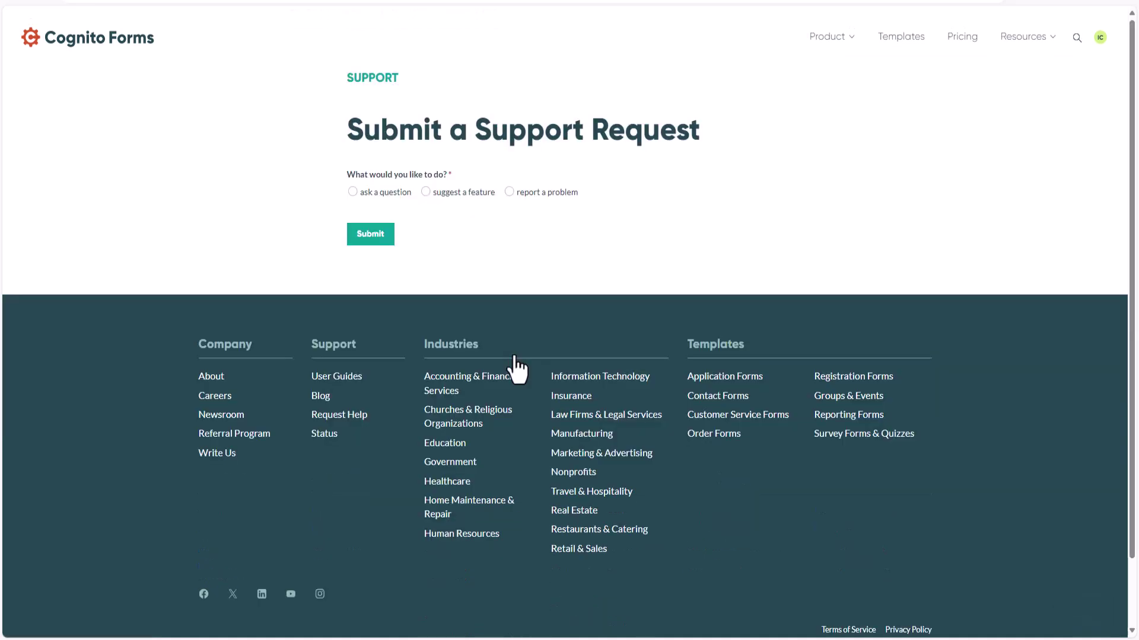